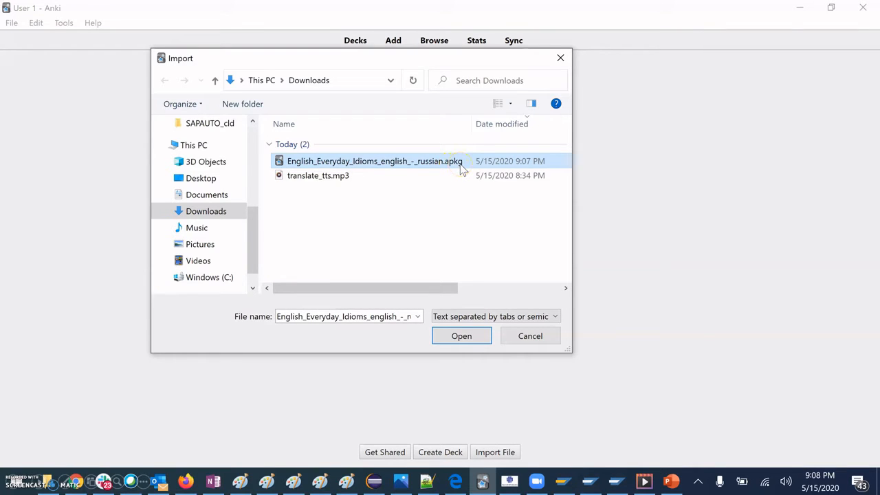
# Import the deck package English_Everyday_Idioms_english_-_russian.apkg from the Downloads folder.
pyautogui.doubleClick(460, 165)
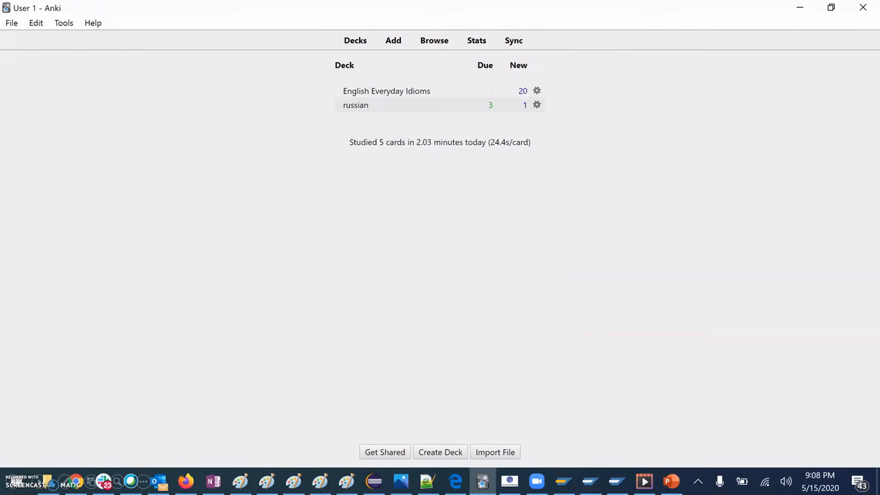
pyautogui.click(10, 24)
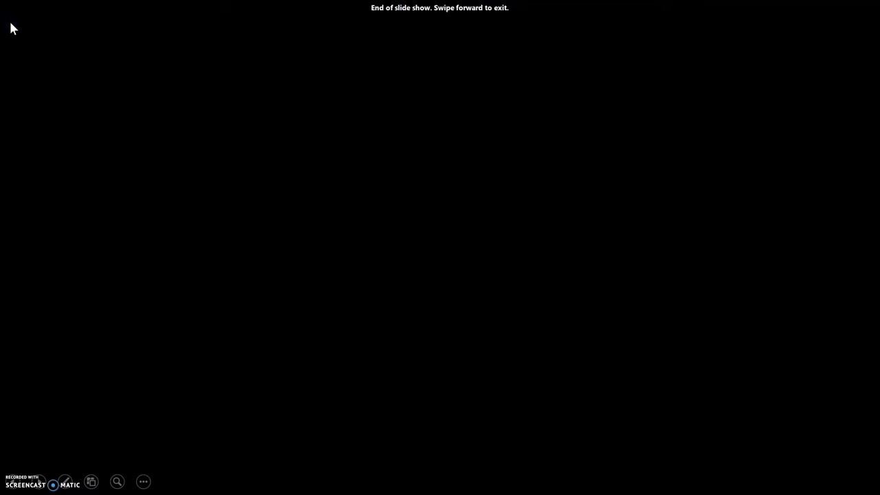
pyautogui.click(10, 27)
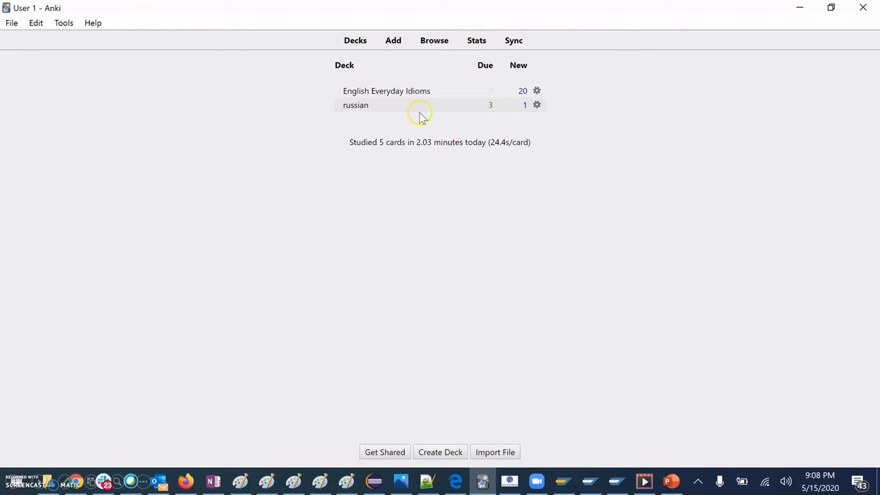
pyautogui.hotkey('ctrl', 'shift', 'i')
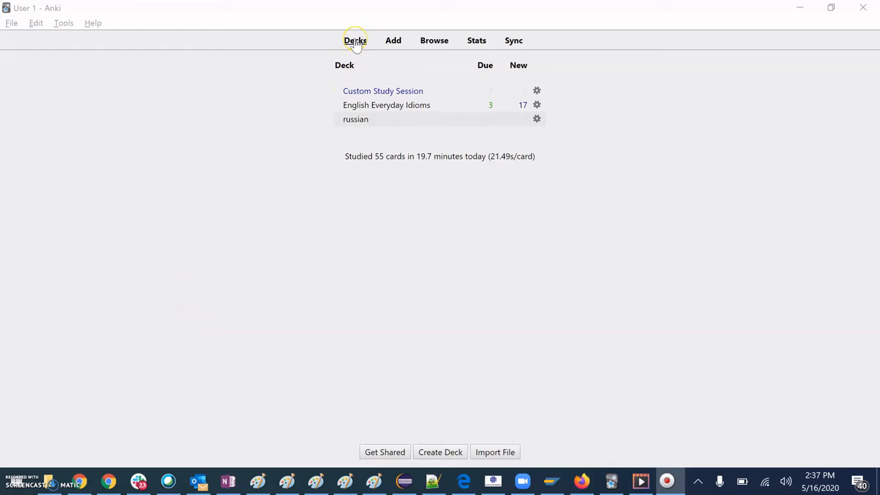
# Open the russian deck from the deck list and read its study status message.
pyautogui.click(356, 43)
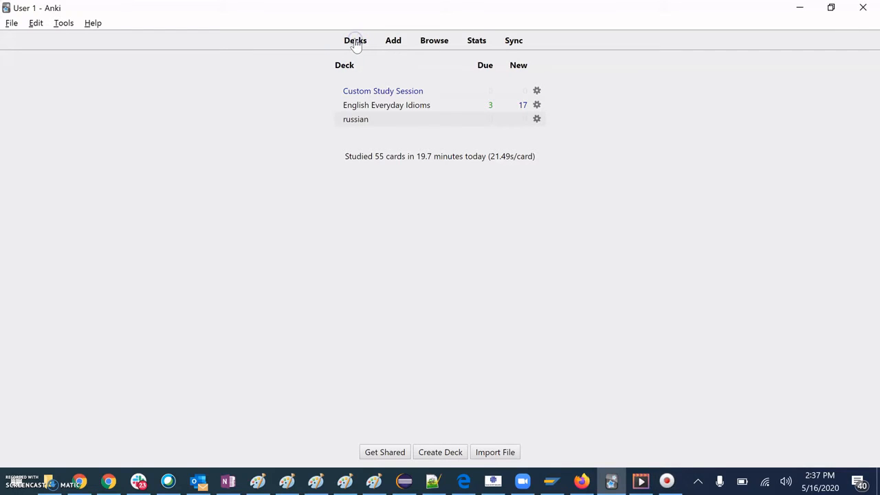
pyautogui.click(357, 120)
pyautogui.click(355, 125)
pyautogui.click(333, 113)
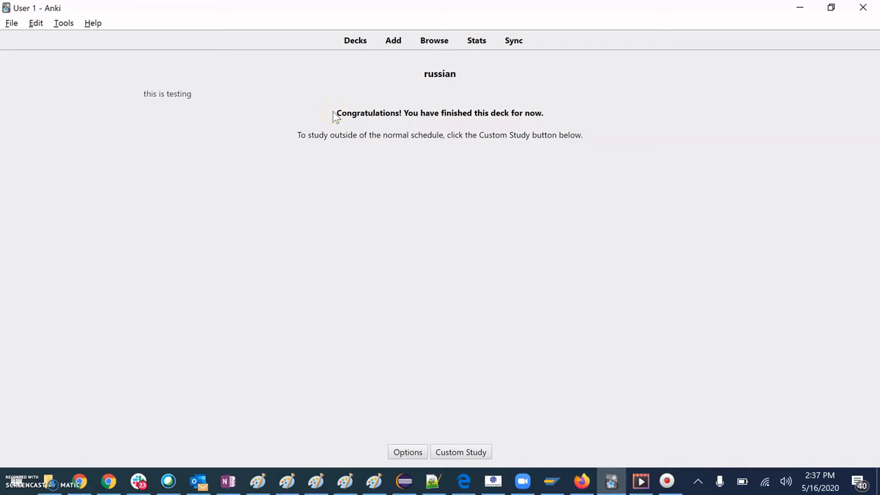
pyautogui.moveTo(332, 114); pyautogui.dragTo(495, 131)
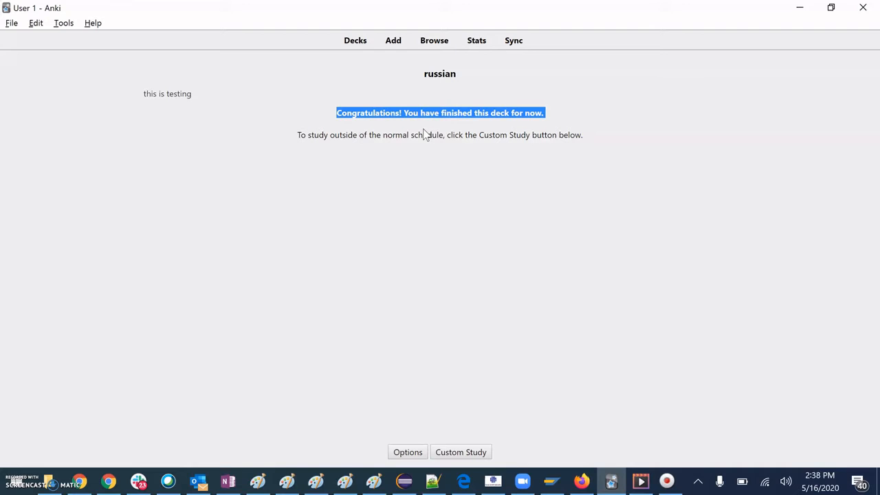
# Examine the daily new-card and maximum-review limits in the russian deck's options, and close the options.
pyautogui.click(404, 453)
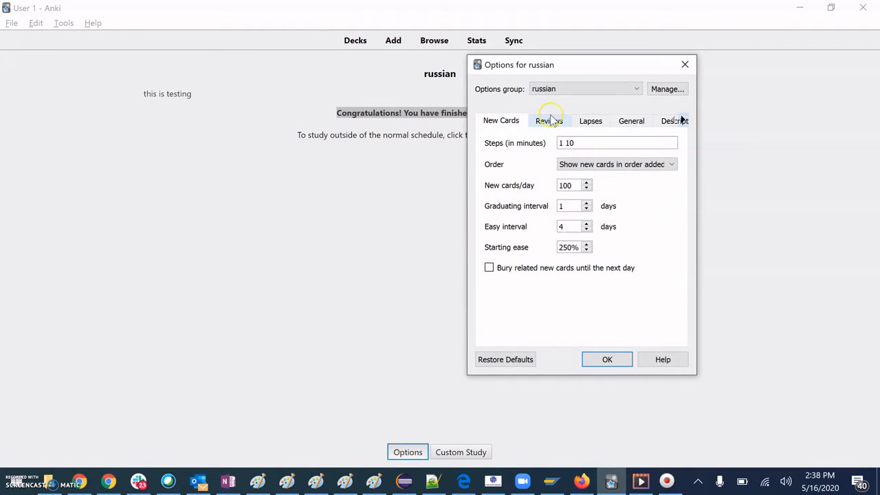
pyautogui.click(574, 185)
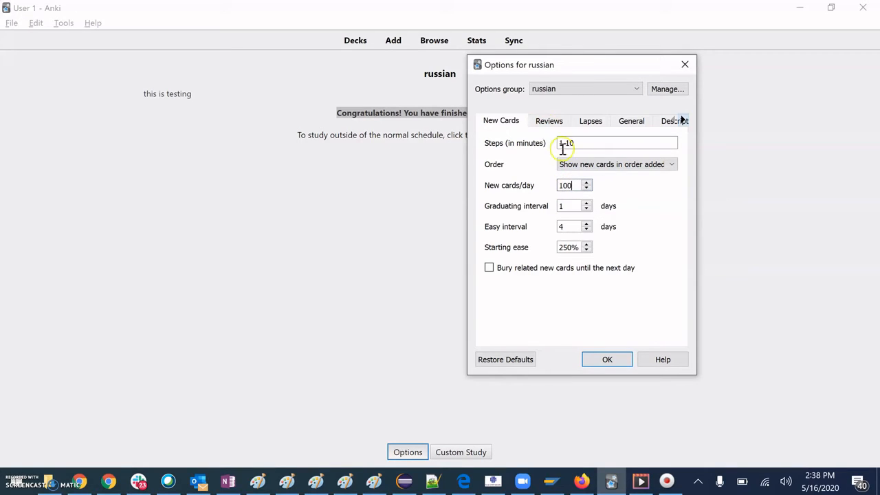
pyautogui.click(549, 121)
pyautogui.click(591, 141)
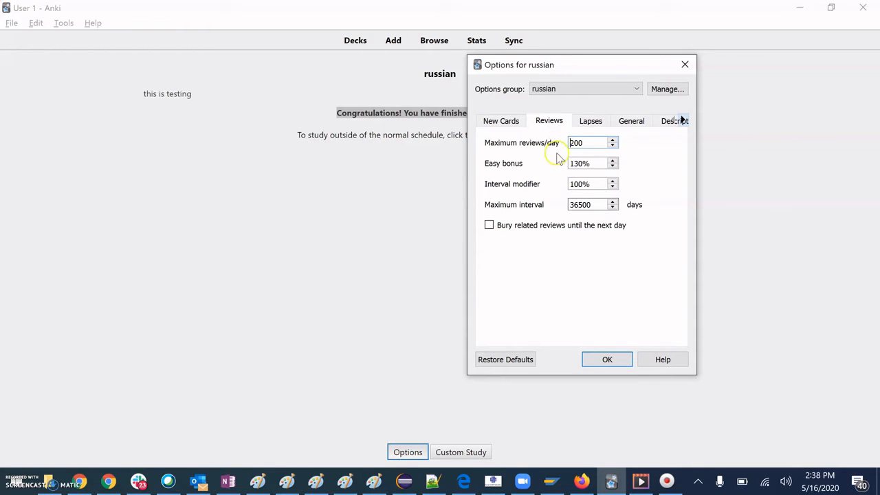
pyautogui.click(611, 361)
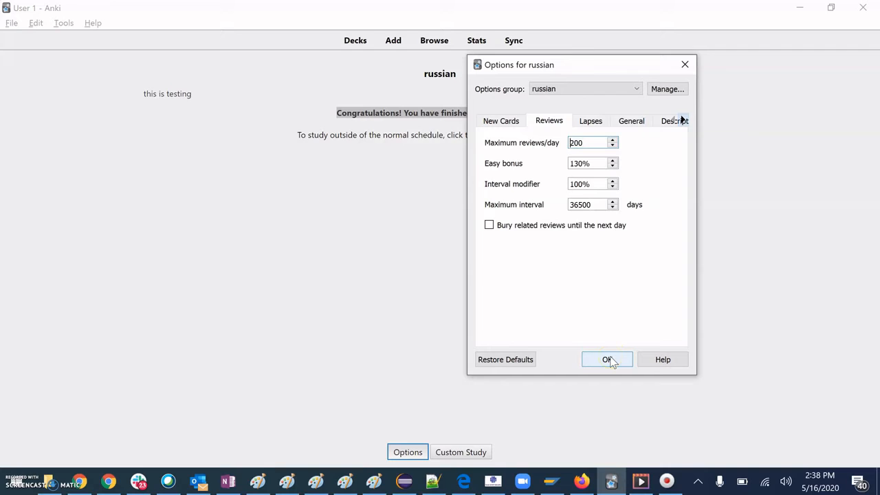
pyautogui.click(610, 359)
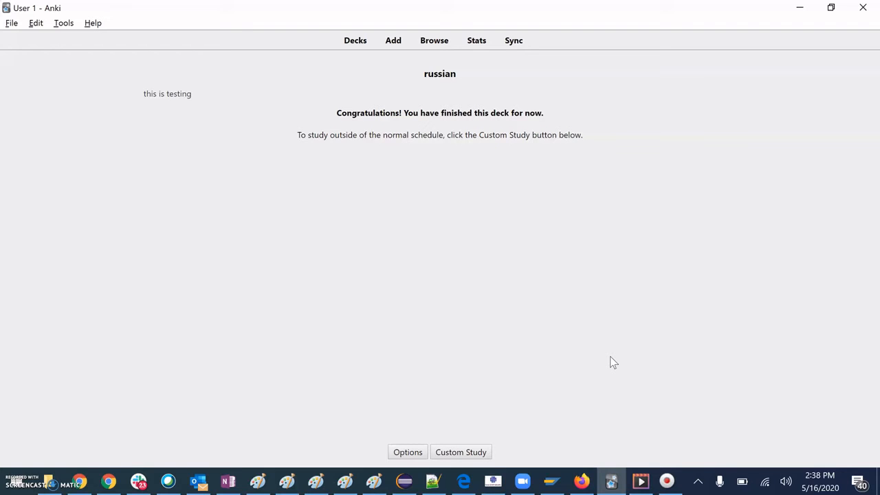
# Start studying the English Everyday Idioms deck, reveal the first card's answer and rate it Again.
pyautogui.click(355, 41)
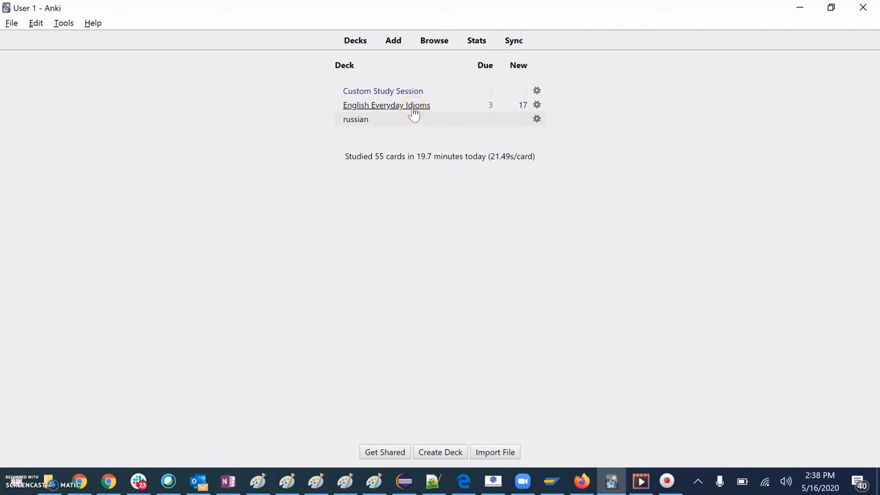
pyautogui.click(413, 109)
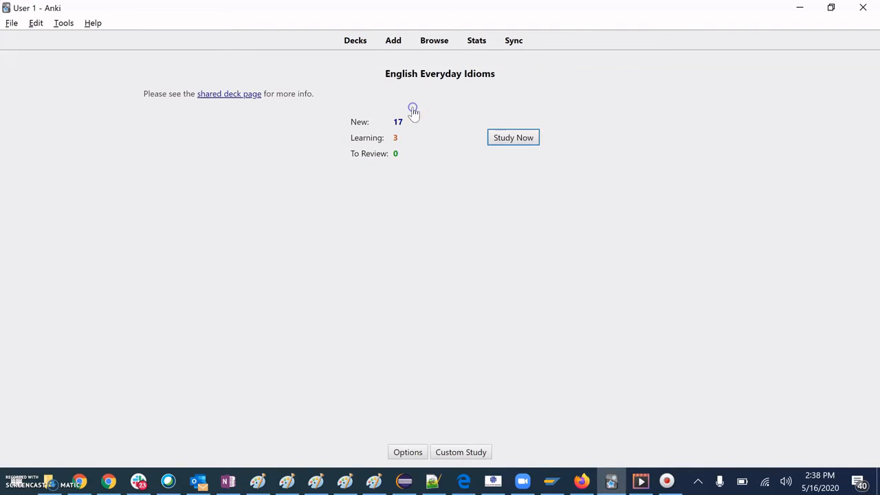
pyautogui.click(513, 138)
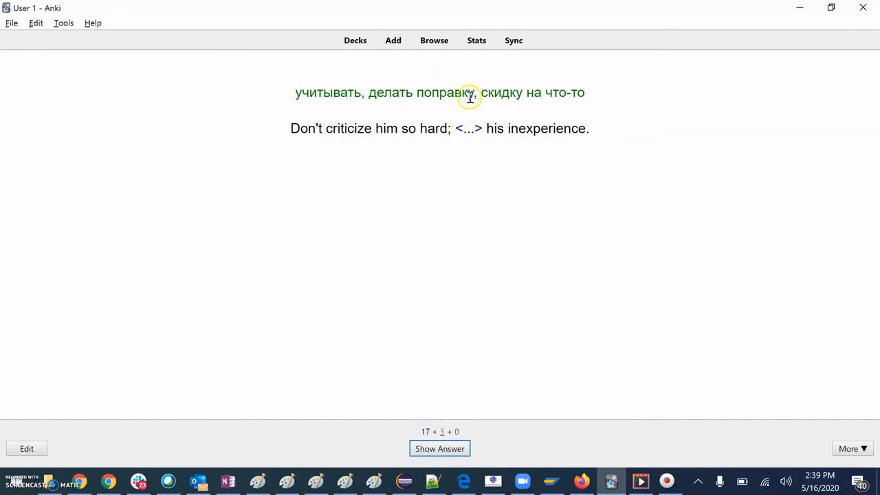
pyautogui.click(452, 452)
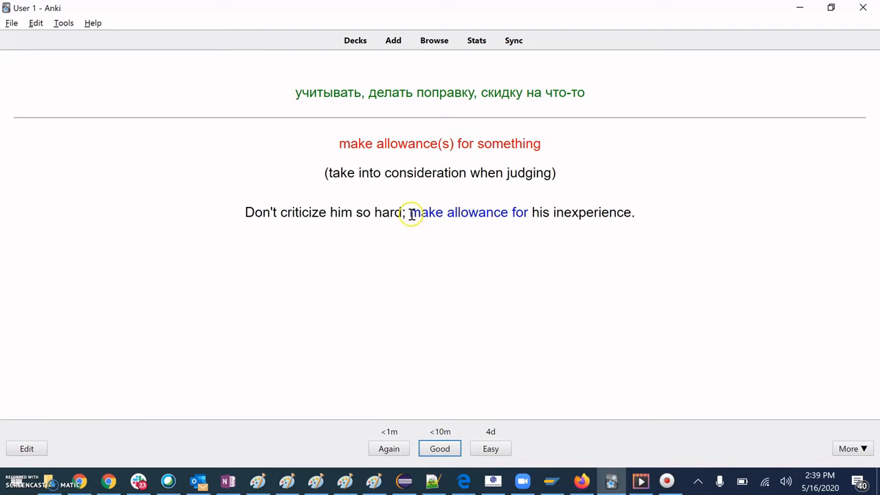
pyautogui.moveTo(410, 212); pyautogui.dragTo(527, 213)
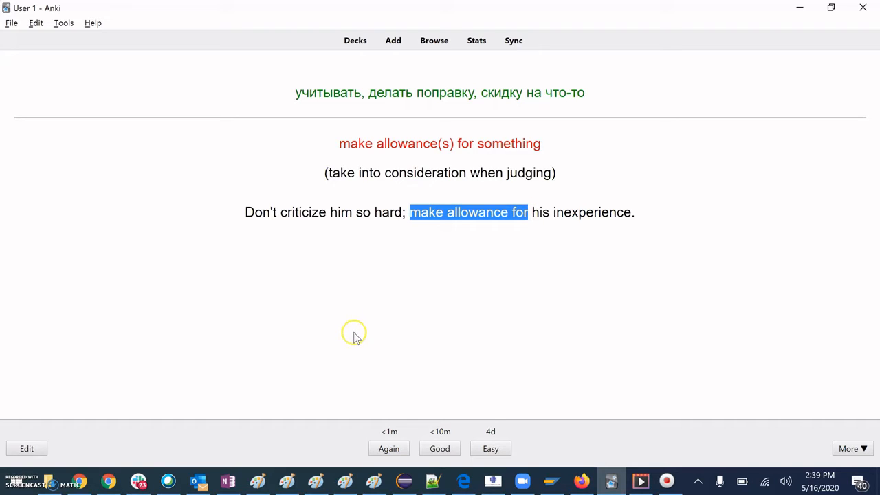
pyautogui.click(388, 449)
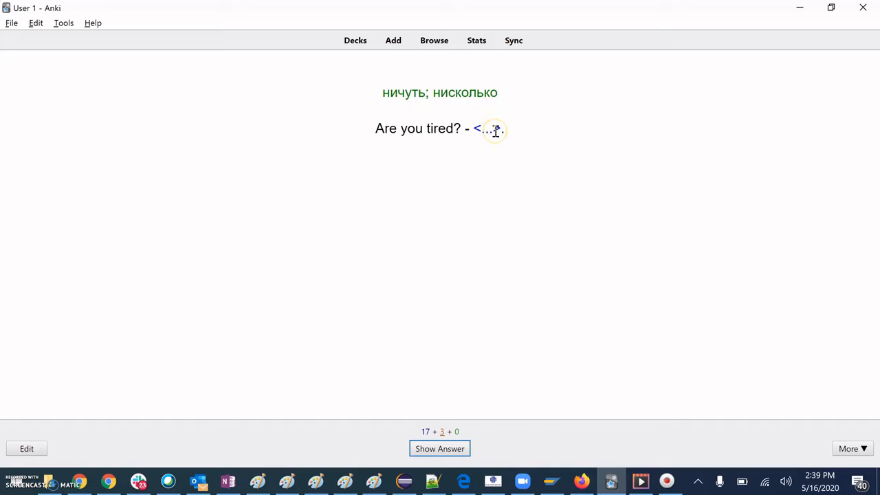
# Reveal the answer of the "Are you tired?" card and view the additional actions available for it.
pyautogui.click(421, 449)
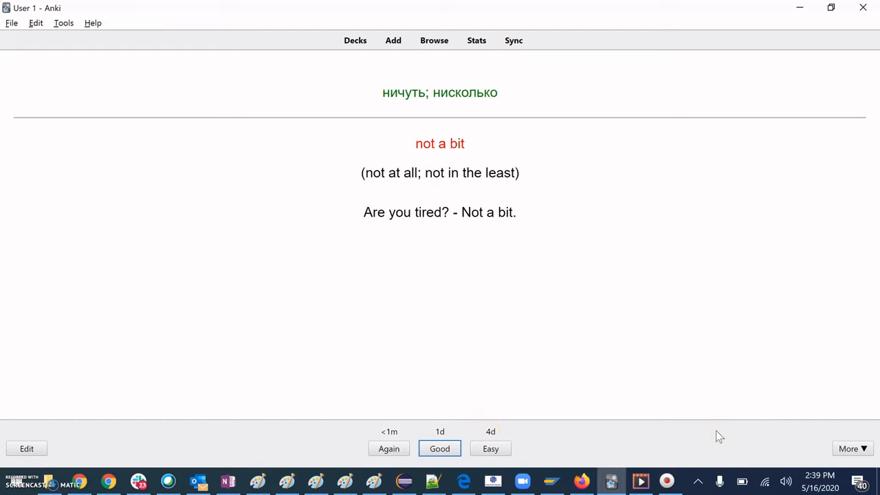
pyautogui.click(858, 448)
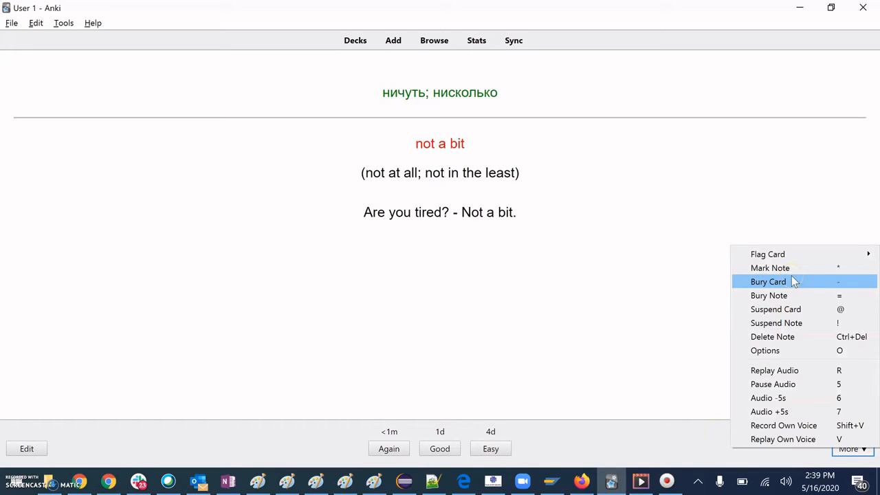
pyautogui.click(574, 279)
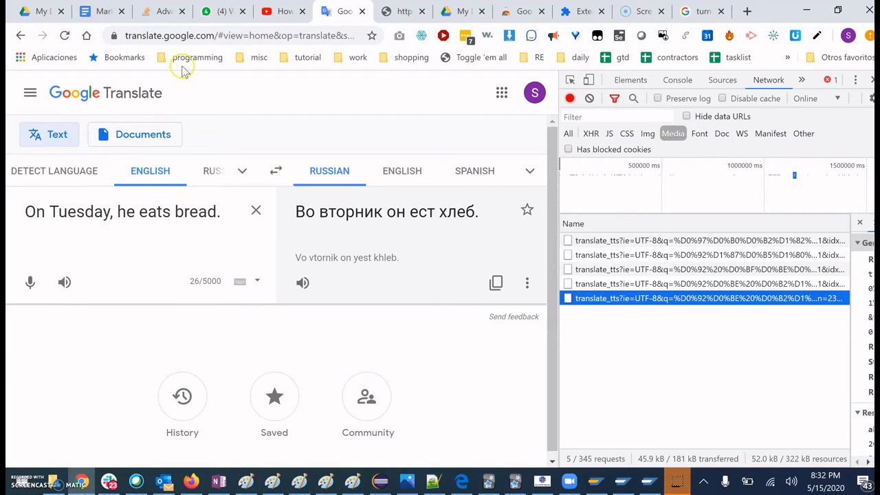
# Switch to Google Translate in Chrome and examine its address, the sentence "On Tuesday, he eats bread." and its Russian translation.
pyautogui.moveTo(214, 34); pyautogui.dragTo(118, 34)
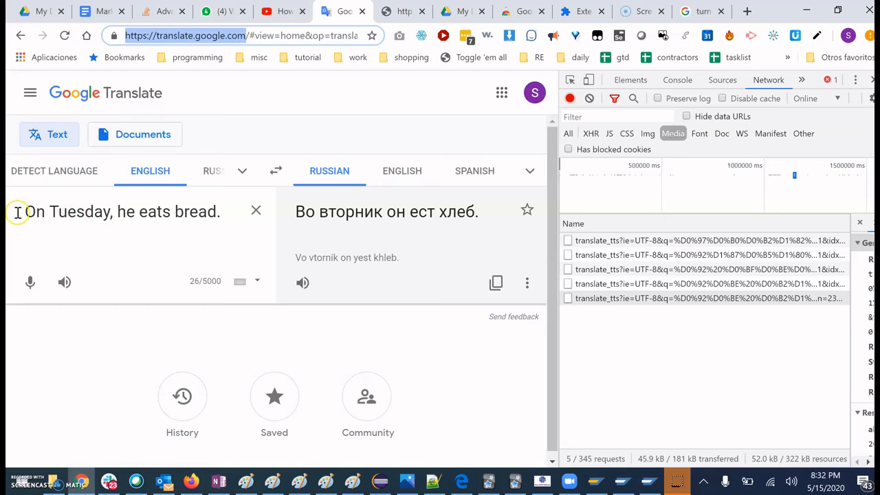
pyautogui.moveTo(18, 212); pyautogui.dragTo(246, 215)
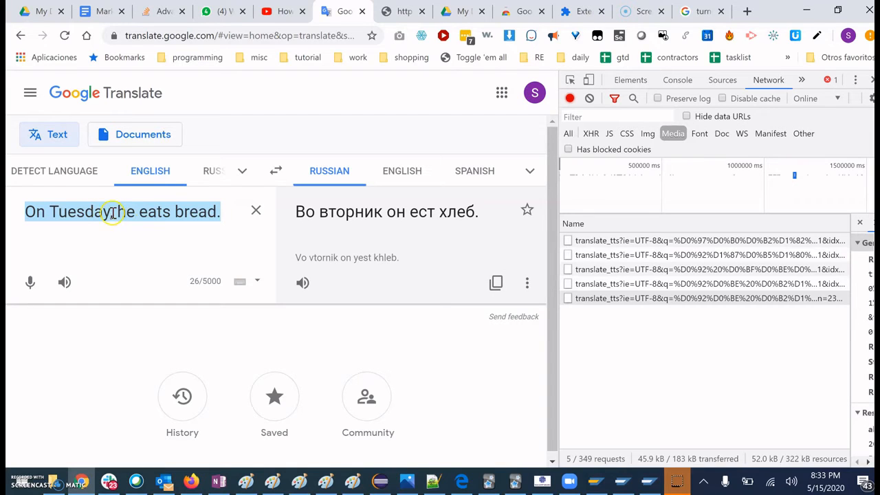
pyautogui.click(112, 211)
pyautogui.tripleClick(389, 223)
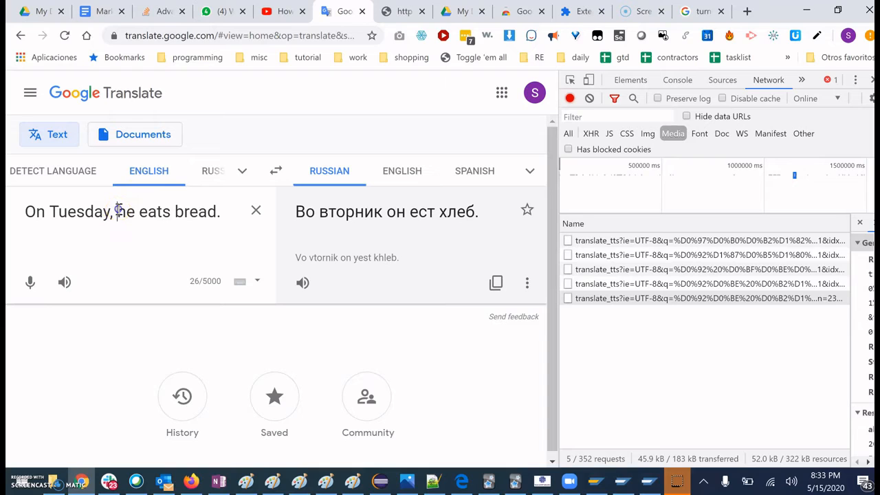
pyautogui.moveTo(117, 211); pyautogui.dragTo(216, 214)
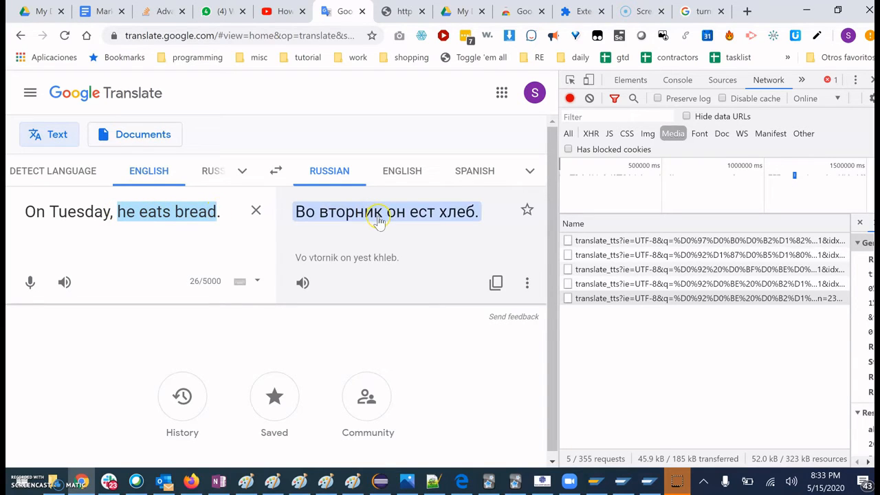
# Play the Russian translation's pronunciation and inspect the newly captured translate_tts request in the network log.
pyautogui.click(303, 283)
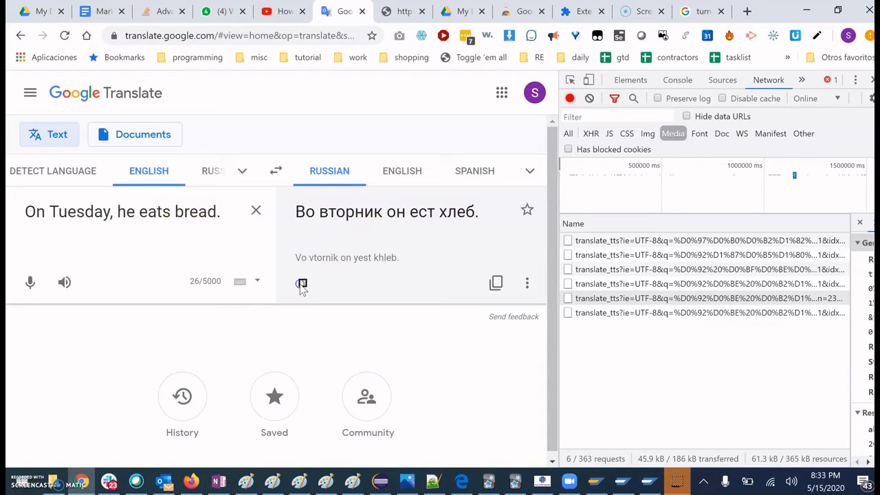
pyautogui.click(593, 314)
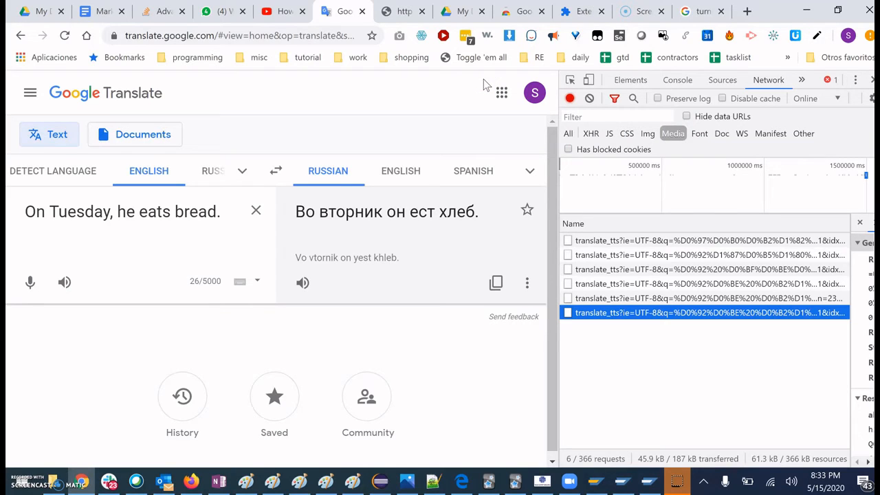
pyautogui.click(765, 83)
pyautogui.click(765, 84)
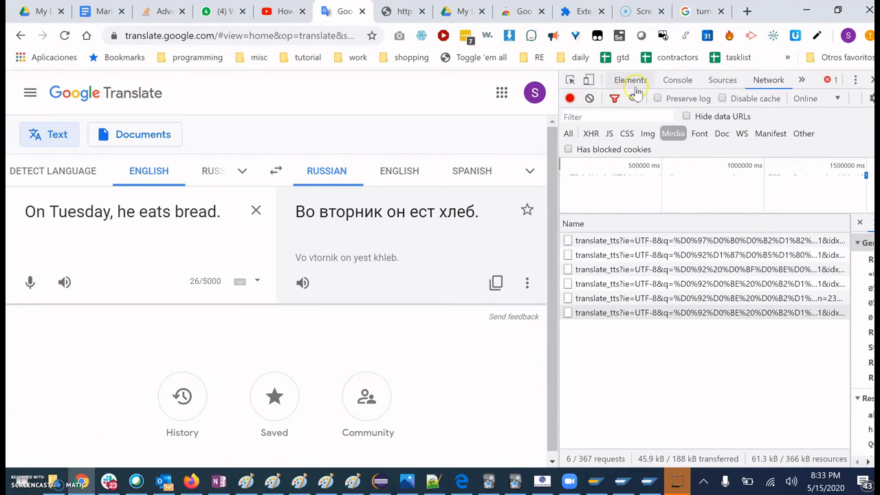
# With the network log filtered to Media, replay the Russian pronunciation and bring up the actions for the newest translate_tts request.
pyautogui.click(673, 136)
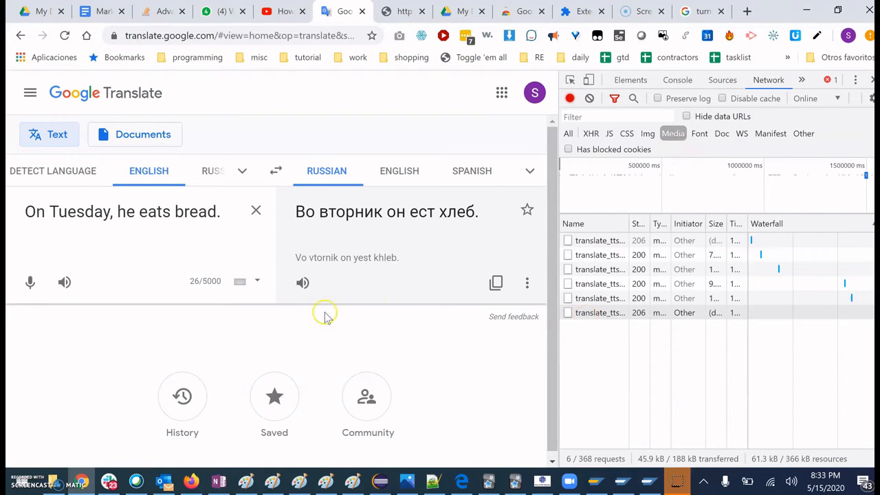
pyautogui.click(303, 282)
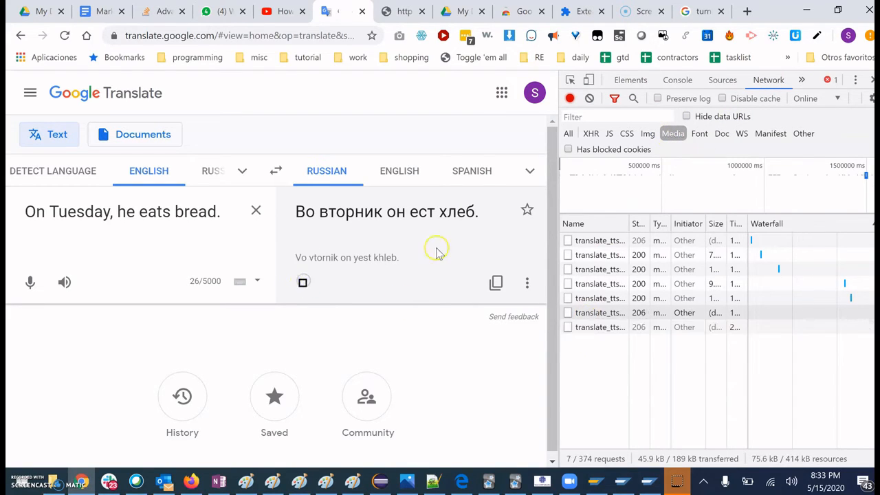
pyautogui.click(594, 329)
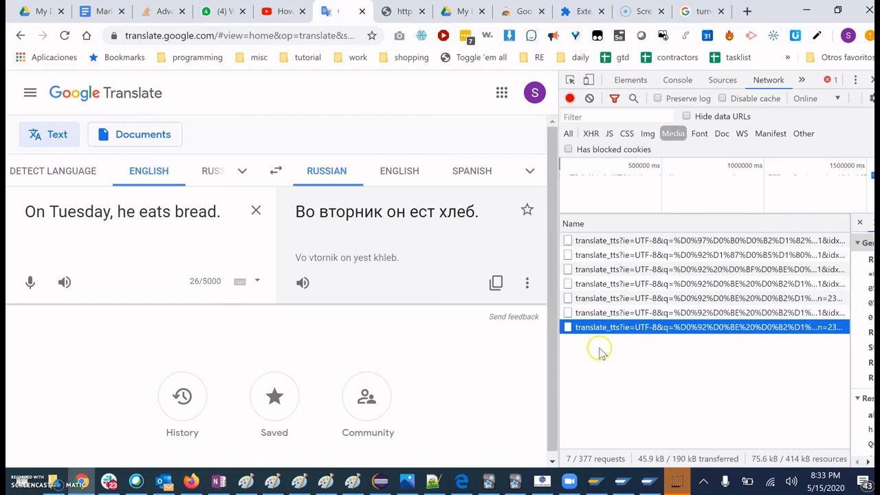
pyautogui.rightClick(604, 332)
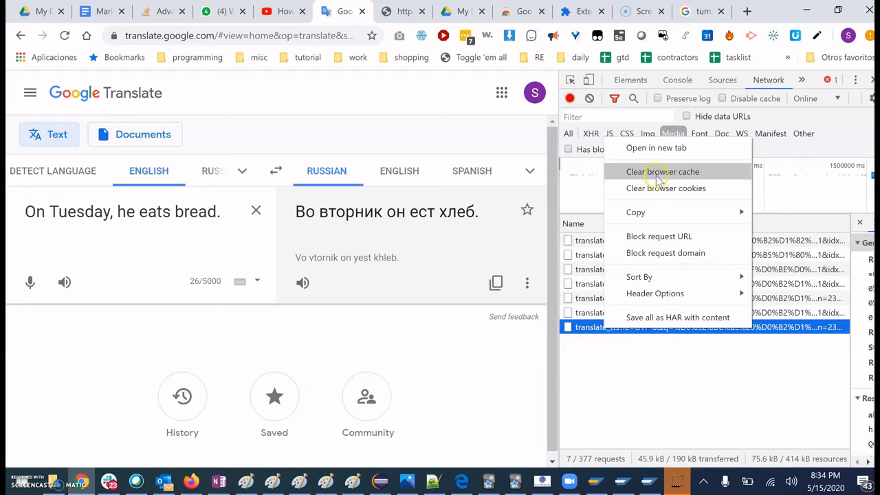
# Play the speech clip in the already open translate_tts browser tab and download it as an audio file.
pyautogui.click(392, 5)
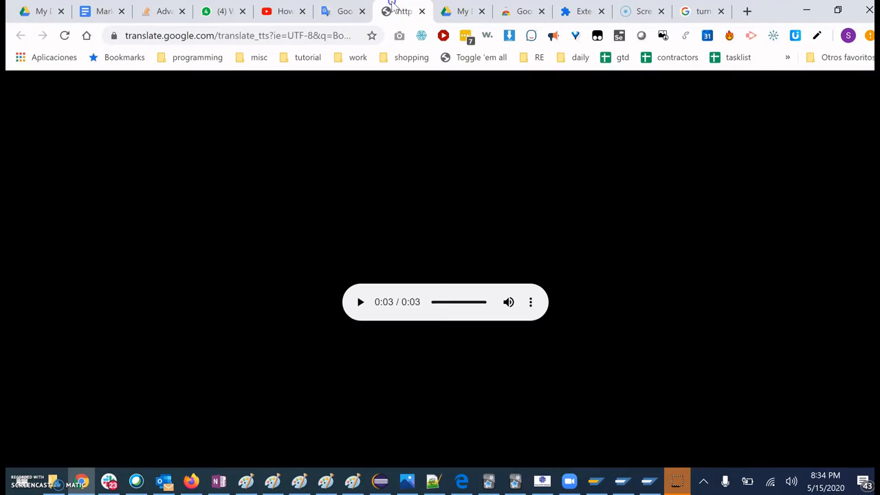
pyautogui.click(358, 304)
pyautogui.click(531, 303)
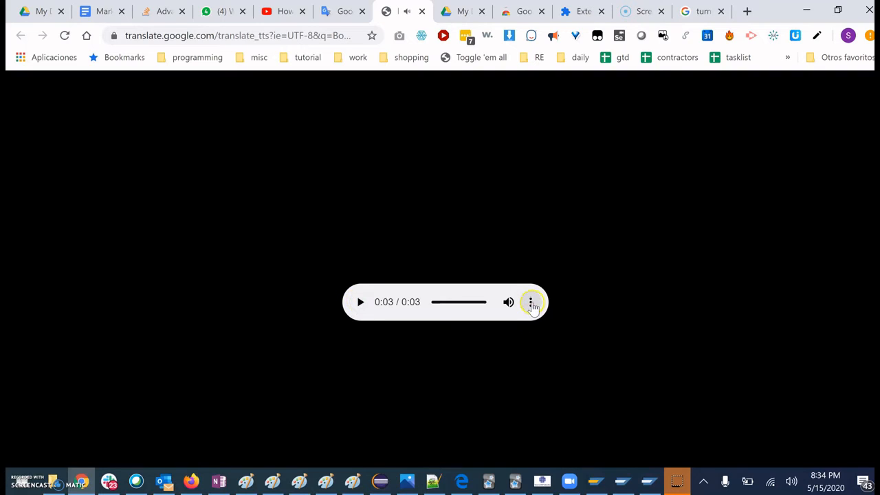
pyautogui.click(448, 298)
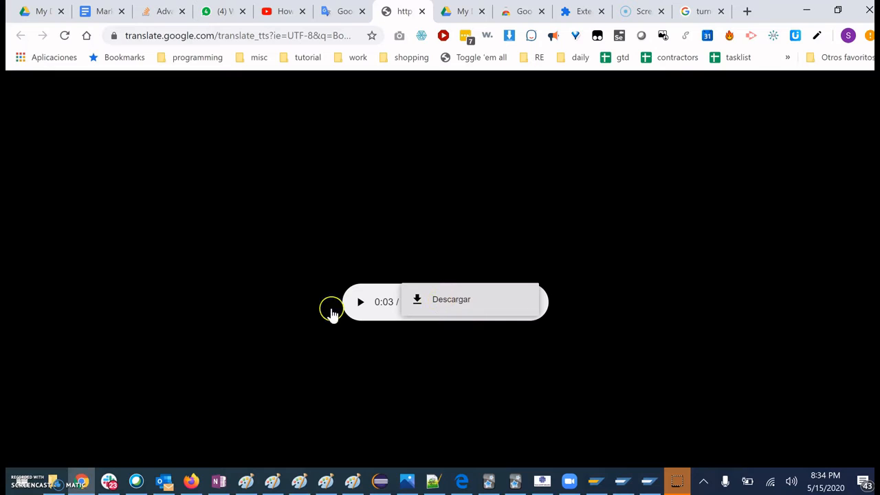
# Check the Downloads folder for translate_tts.mp3, return to Google Translate in Chrome and close the translate_tts audio tab.
pyautogui.click(421, 309)
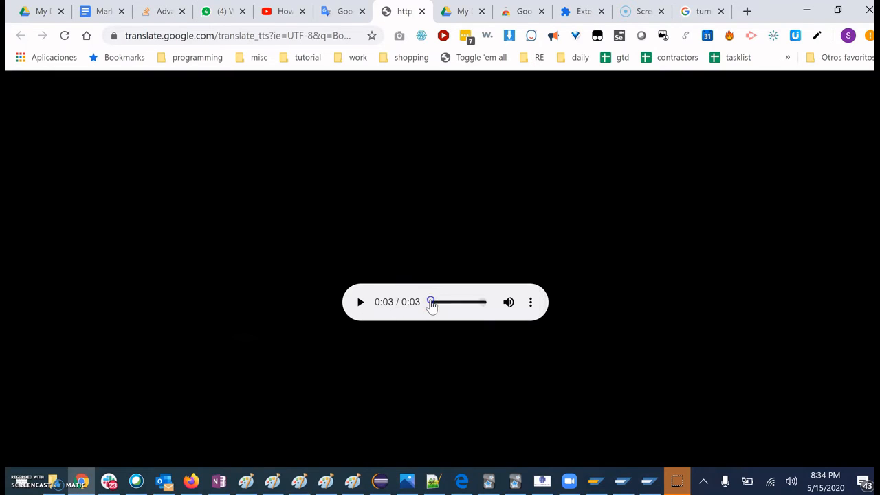
pyautogui.click(58, 485)
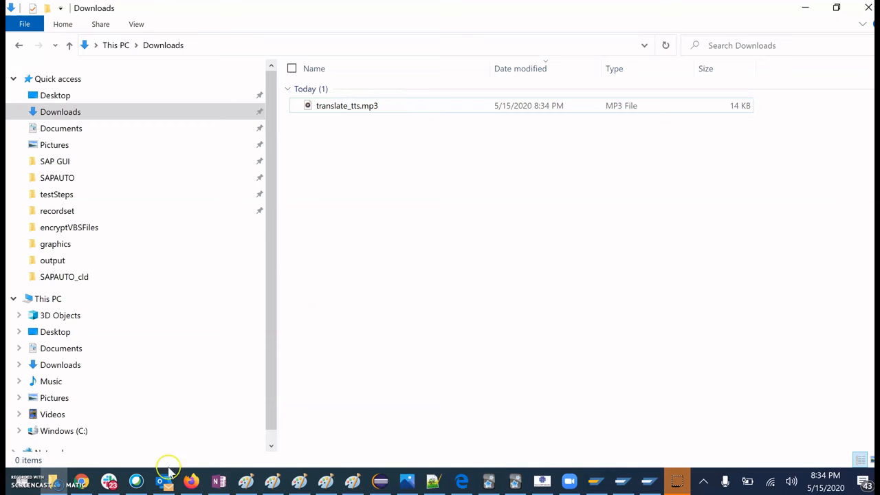
pyautogui.click(80, 485)
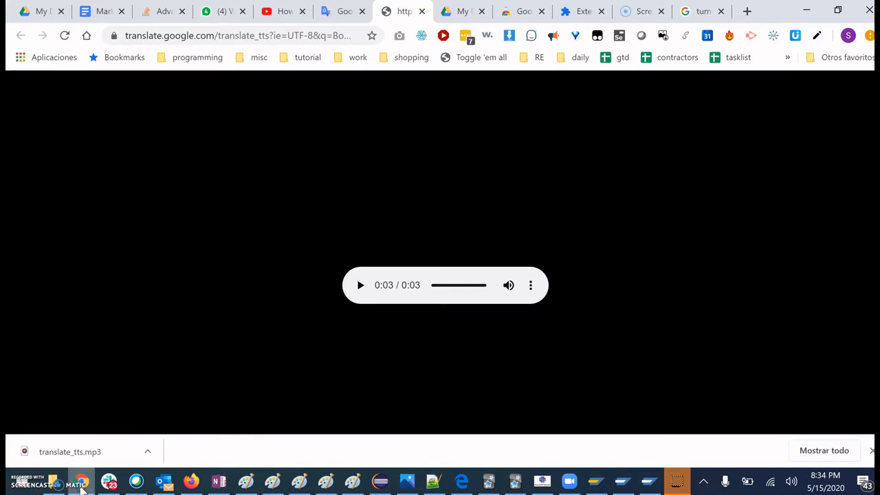
pyautogui.click(333, 11)
pyautogui.click(422, 12)
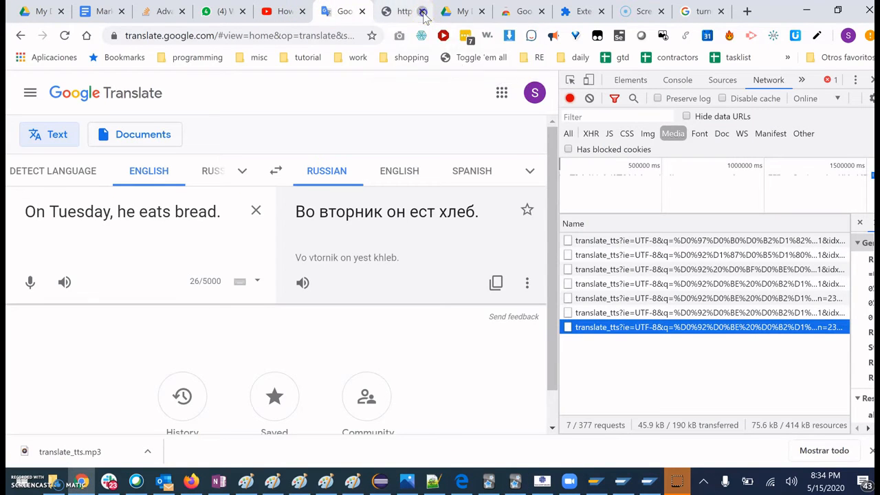
# Copy the Russian sentence "Во вторник он ест хлеб." from Google Translate into the Front field of Anki's new Basic card.
pyautogui.tripleClick(298, 213)
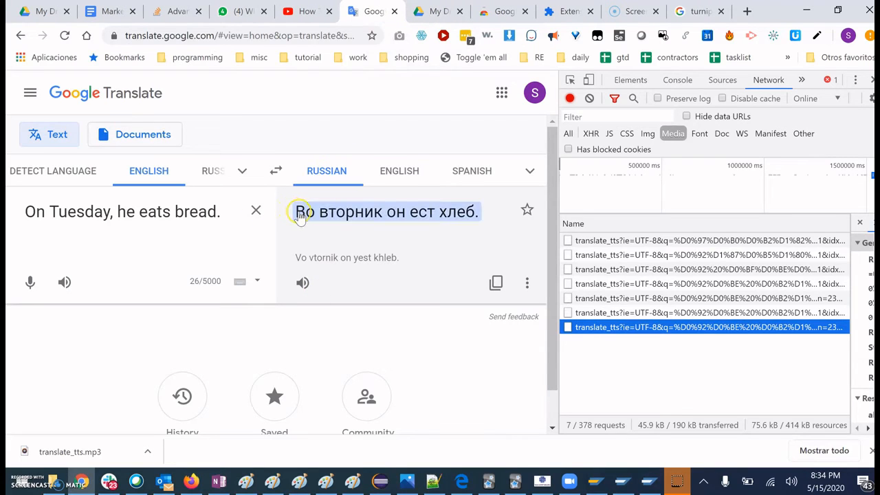
pyautogui.click(299, 215)
pyautogui.doubleClick(299, 213)
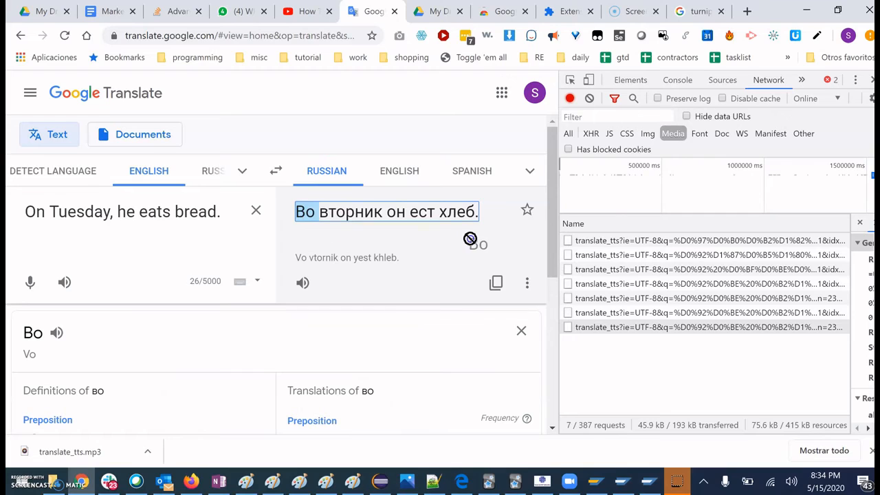
pyautogui.tripleClick(395, 214)
pyautogui.hotkey('ctrl', 'c')
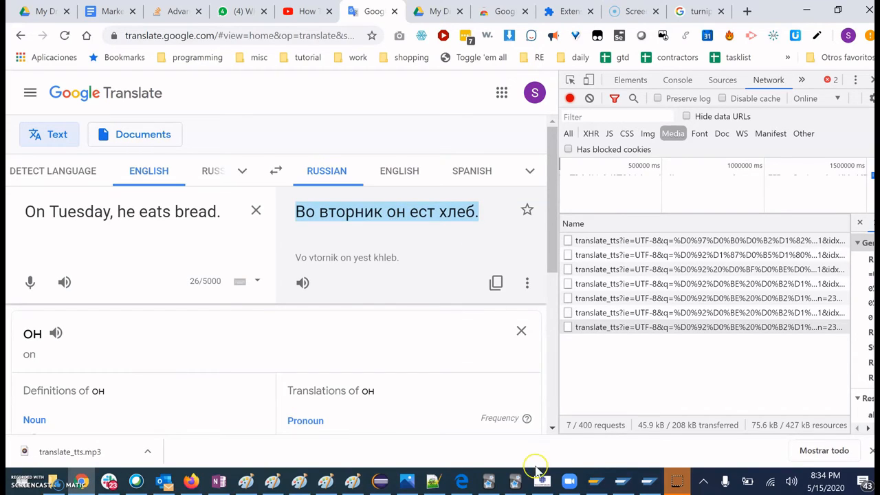
pyautogui.click(514, 481)
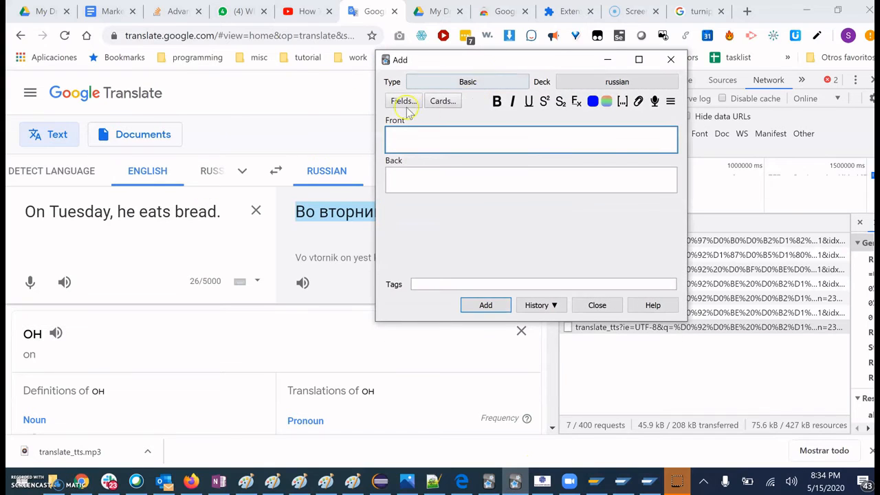
pyautogui.click(412, 139)
pyautogui.hotkey('ctrl', 'v')
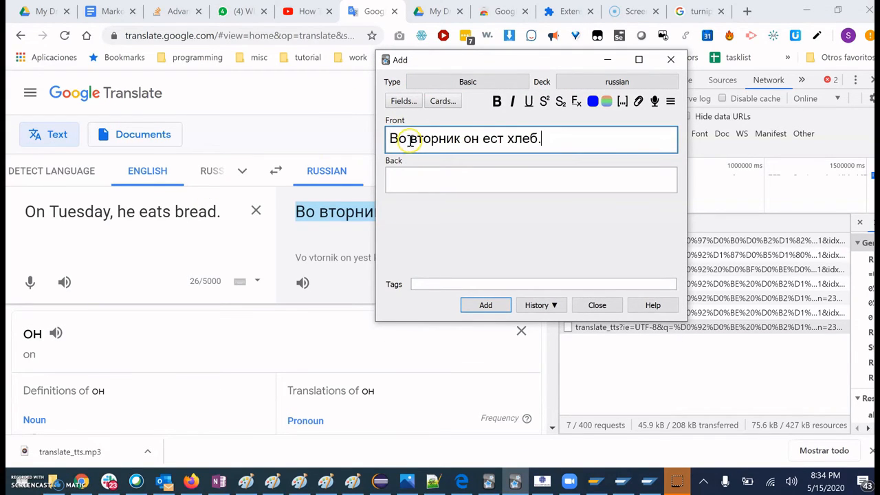
# Make the word "вторник" bold in the Front field.
pyautogui.moveTo(410, 139); pyautogui.dragTo(459, 136)
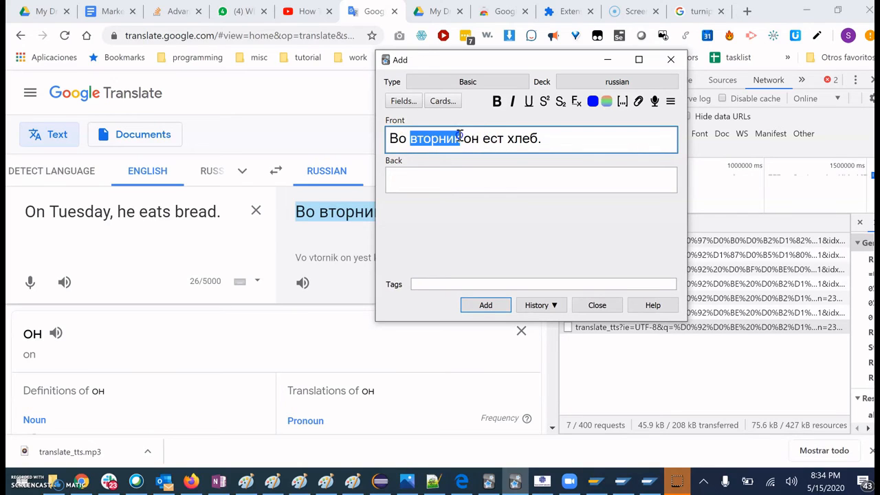
pyautogui.click(498, 102)
pyautogui.rightClick(498, 102)
pyautogui.click(495, 102)
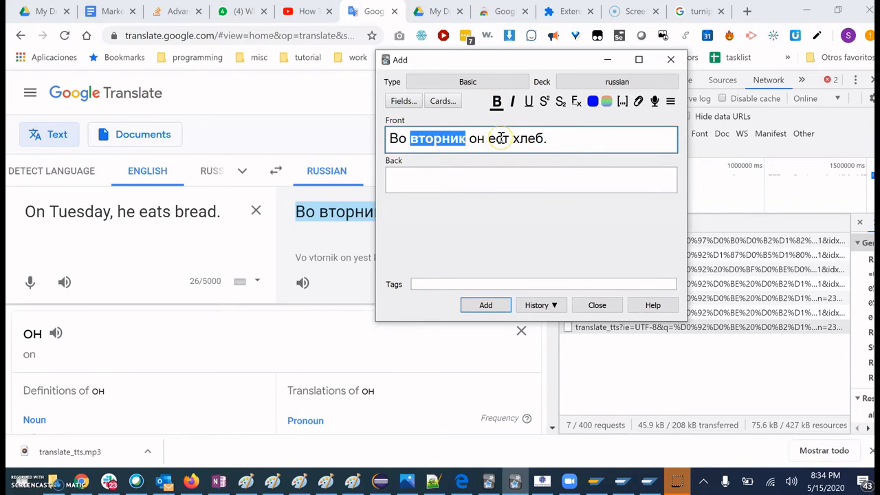
# Attach translate_tts.mp3 from the Downloads folder after the Russian sentence on the card's front.
pyautogui.click(578, 143)
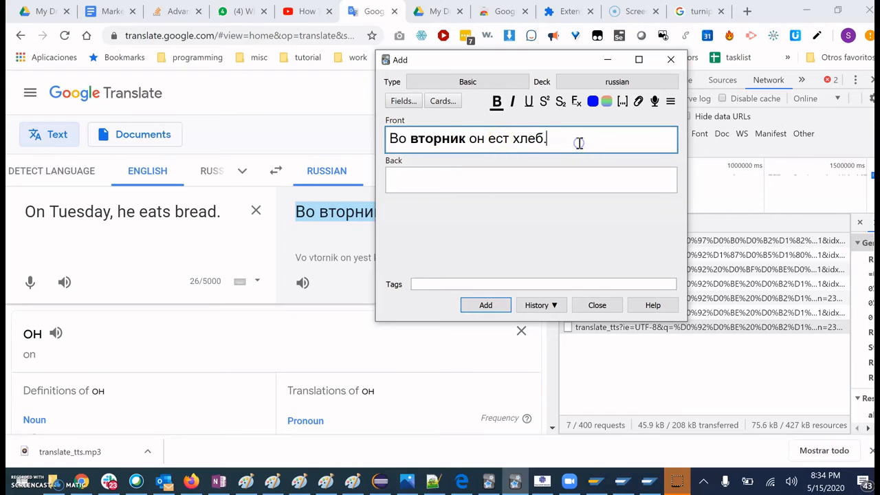
pyautogui.click(639, 102)
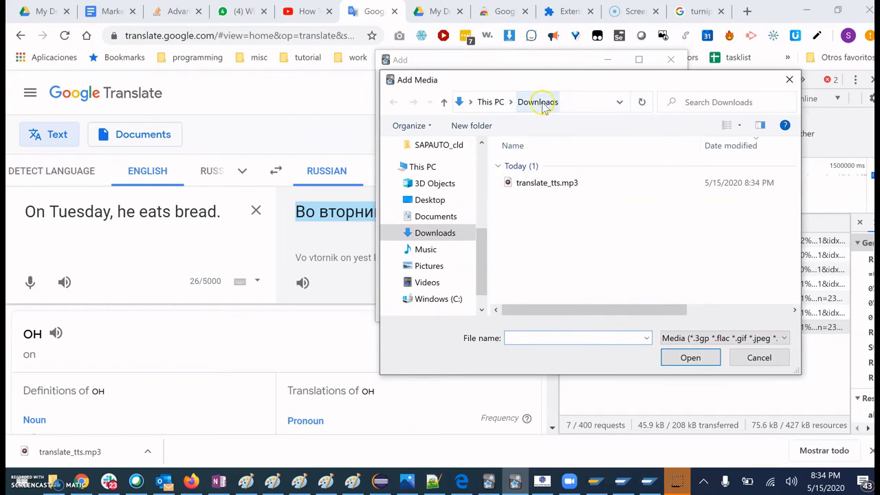
pyautogui.doubleClick(531, 184)
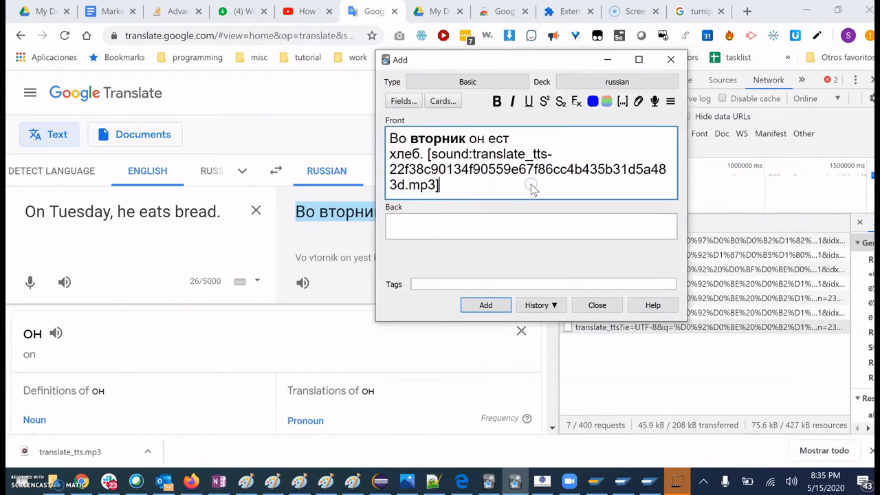
pyautogui.click(436, 220)
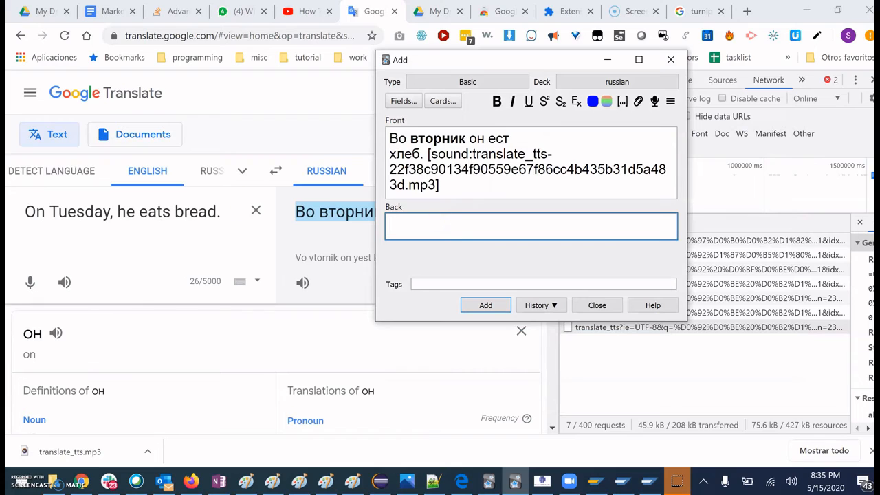
pyautogui.doubleClick(30, 212)
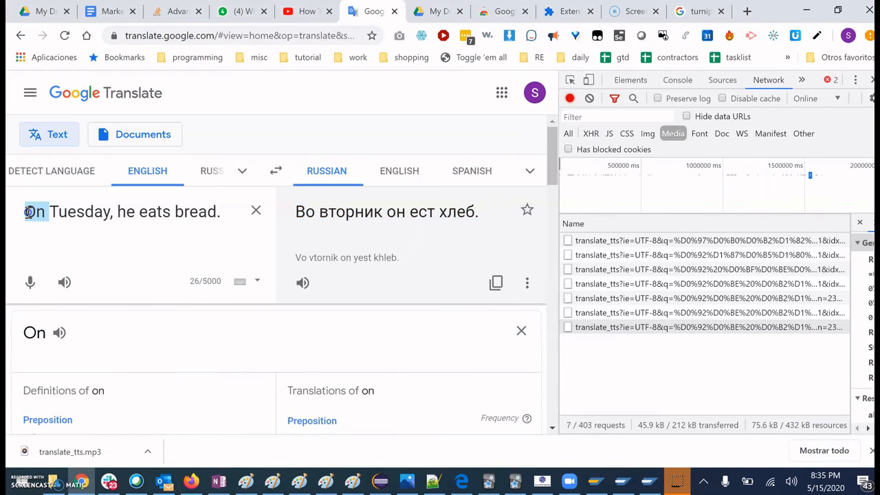
pyautogui.moveTo(30, 212); pyautogui.dragTo(197, 215)
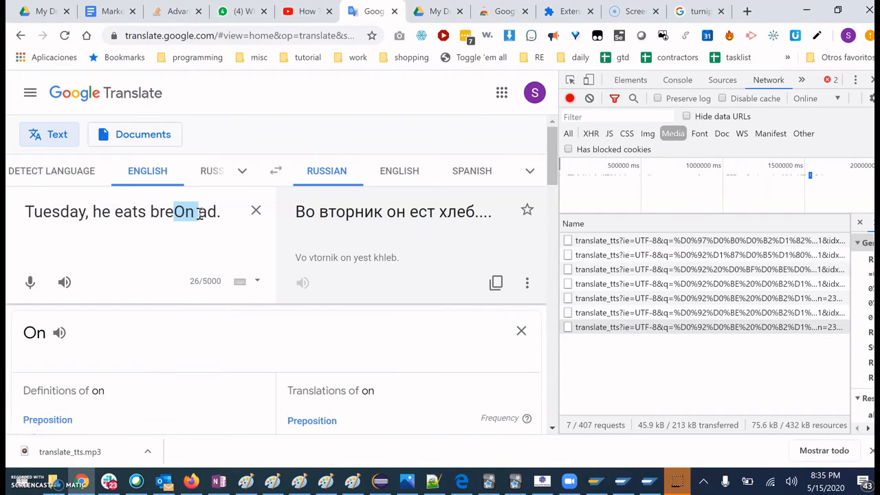
pyautogui.hotkey('ctrl', 'z')
# Copy the English sentence "On Tuesday, he eats bread." from Google Translate into the Back field of the Anki card.
pyautogui.tripleClick(90, 214)
pyautogui.hotkey('ctrl', 'c')
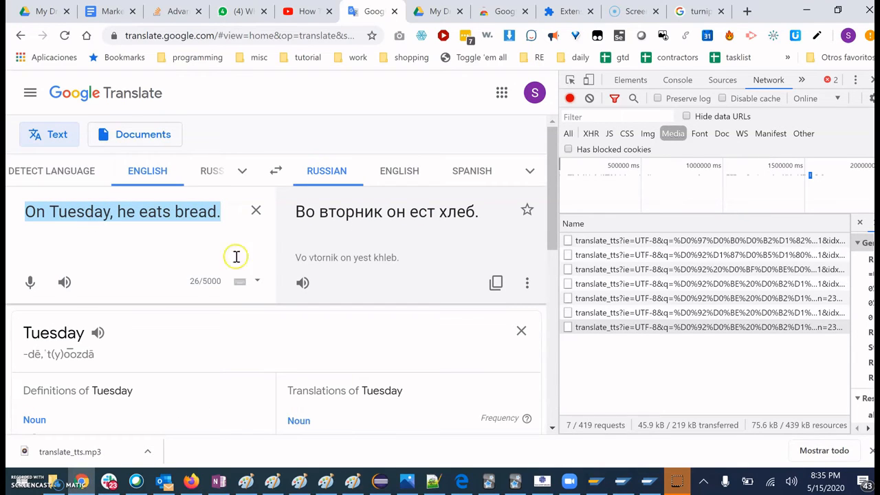
pyautogui.click(515, 483)
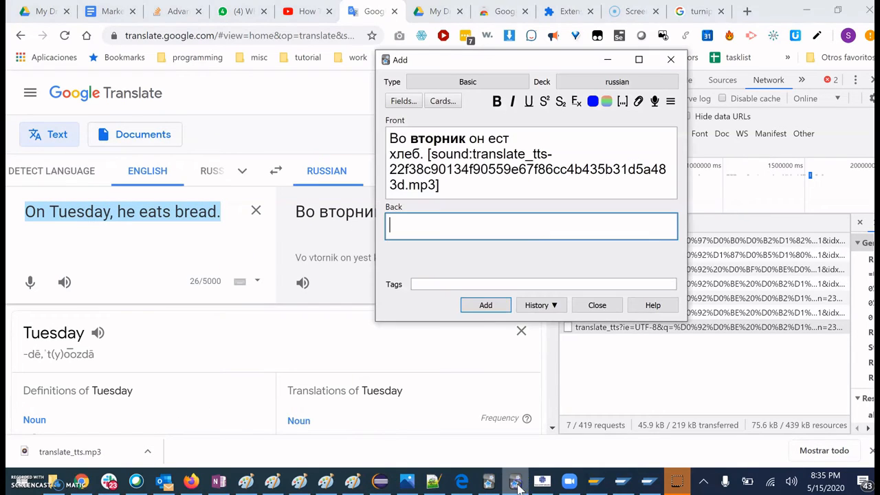
pyautogui.click(452, 224)
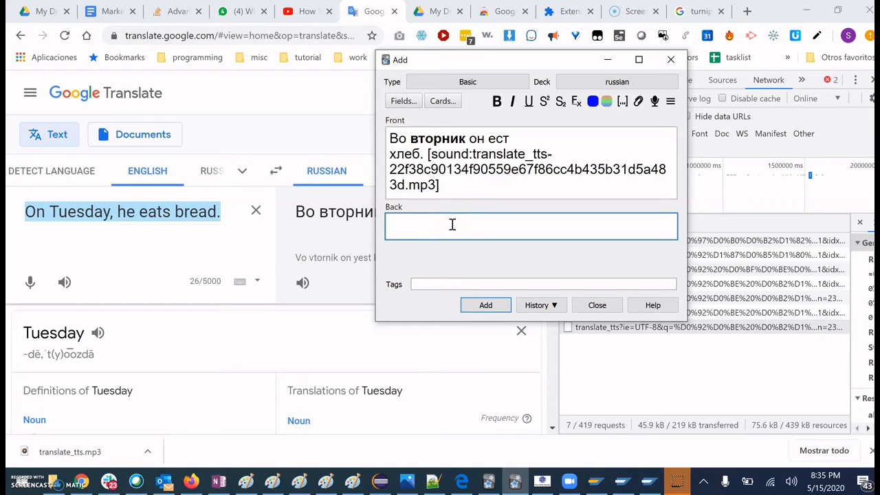
pyautogui.hotkey('ctrl', 'v')
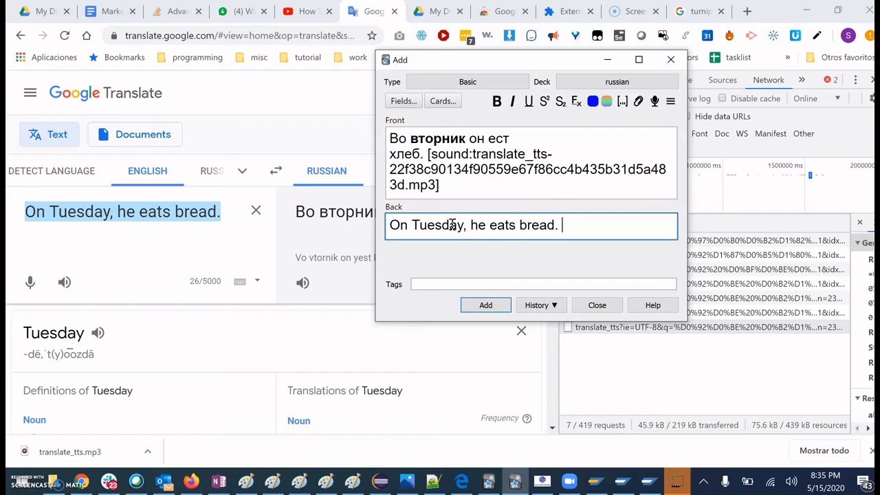
# Make the word "Tuesday" bold in the Back field and place the text cursor after the sentence.
pyautogui.doubleClick(433, 225)
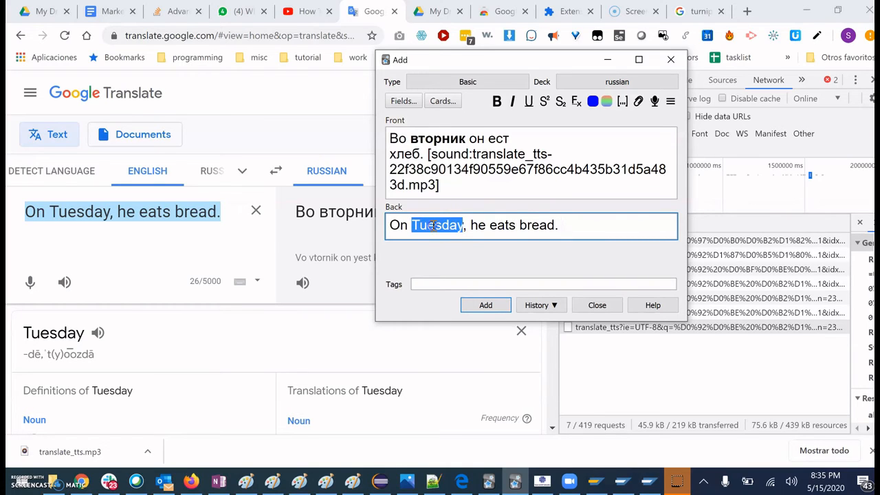
pyautogui.click(497, 102)
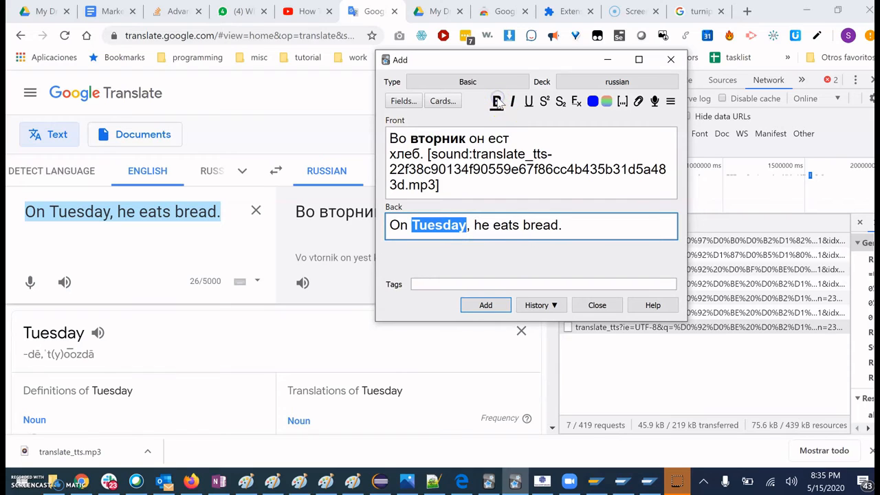
pyautogui.click(585, 224)
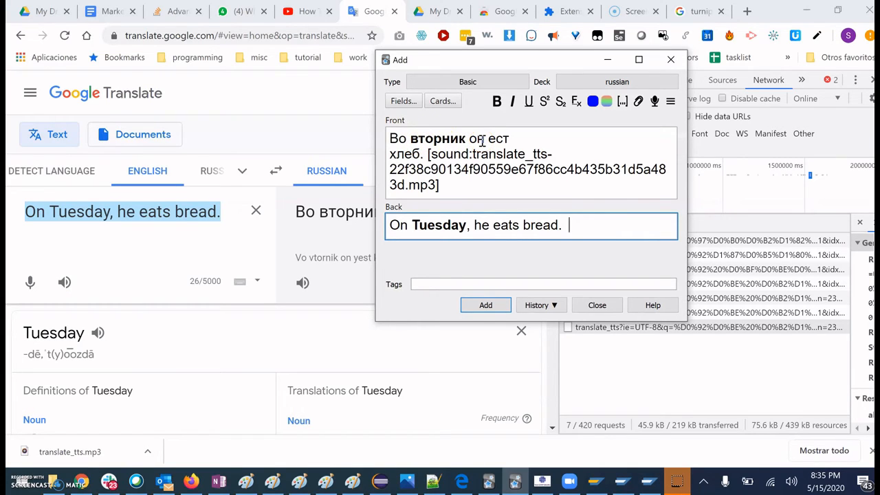
# Copy the smiling purple turnip cartoon from the Google Images results in Chrome and paste it into the Anki card's Back field.
pyautogui.click(683, 14)
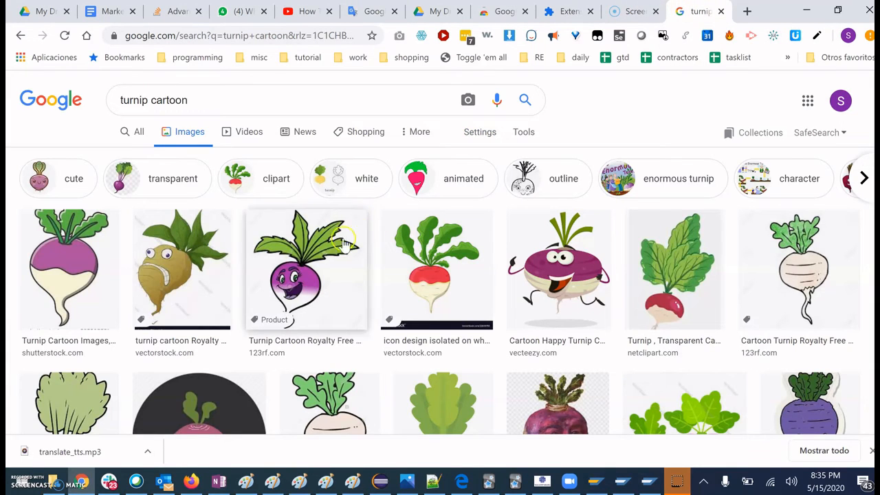
pyautogui.rightClick(304, 260)
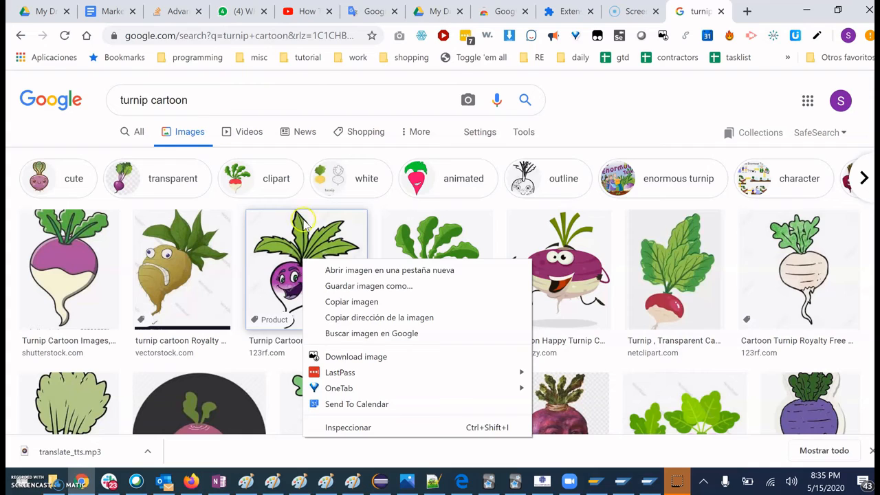
pyautogui.click(330, 301)
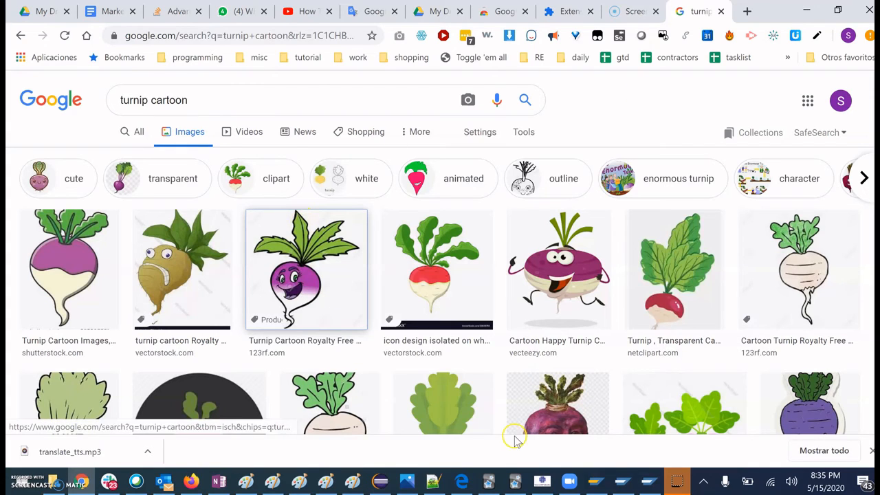
pyautogui.click(515, 481)
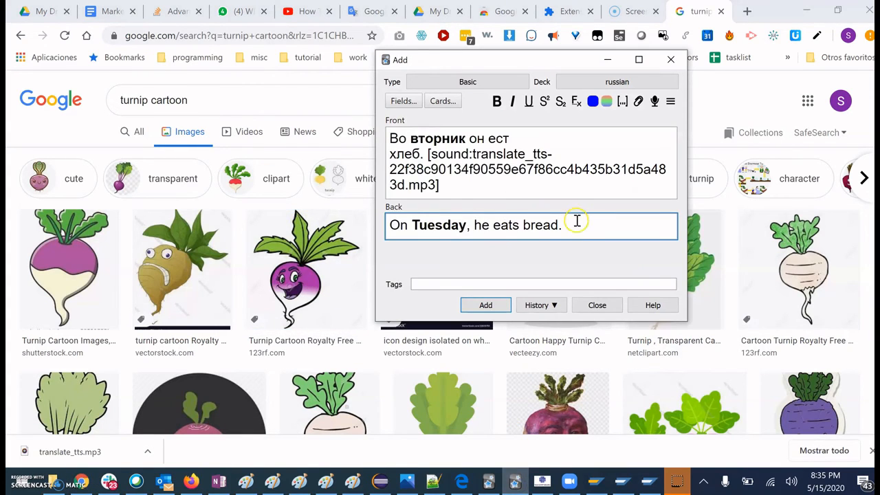
pyautogui.hotkey('ctrl', 'v')
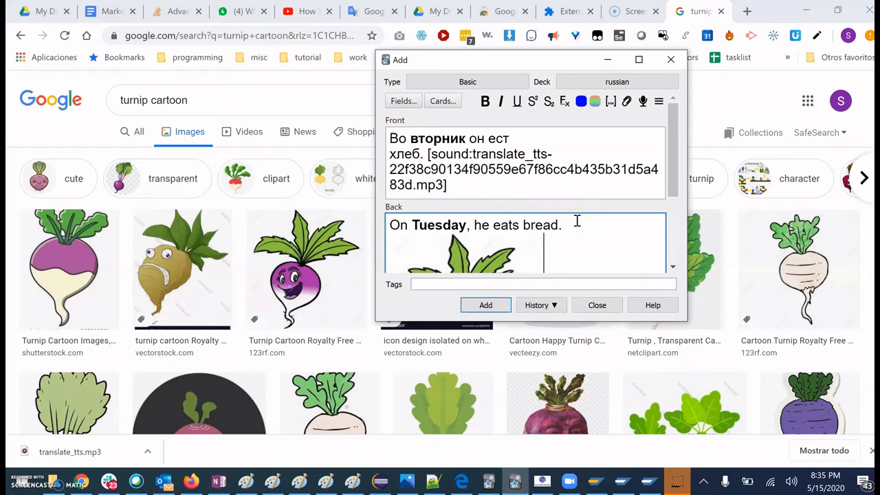
# Insert the text "Turnip Tuesday!" between the English sentence and the turnip image in the Back field.
pyautogui.click(586, 225)
pyautogui.scroll(-3, 586, 225)
pyautogui.scroll(3, 586, 225)
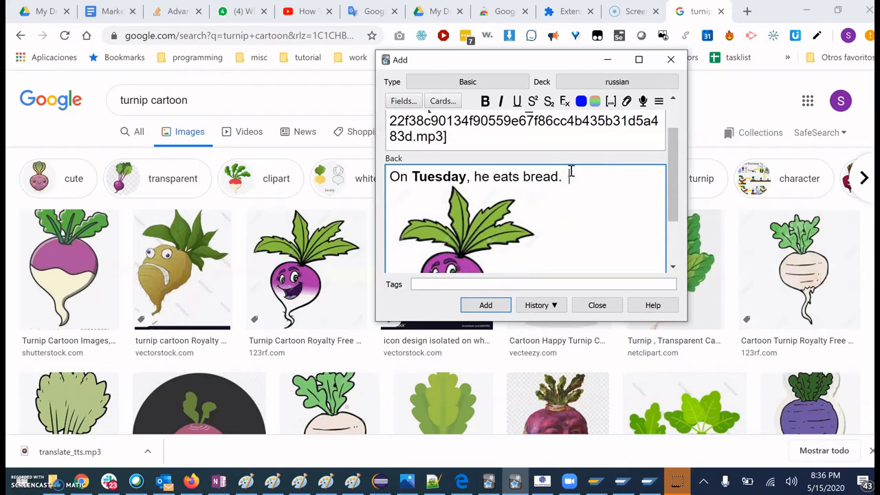
pyautogui.write('Turnip Tuesd')
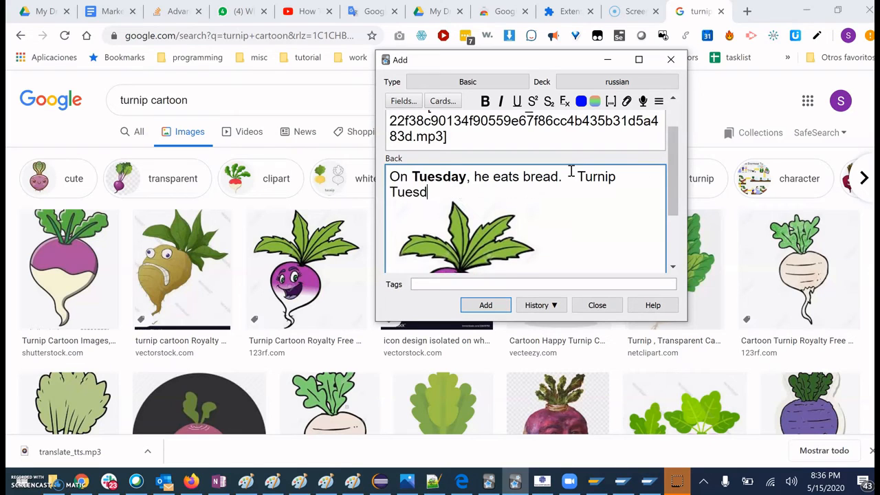
pyautogui.write('ay!')
# Italicize and underline "Turnip Tuesday!" on the card's back and add the finished card to the russian deck.
pyautogui.moveTo(572, 176); pyautogui.dragTo(619, 189)
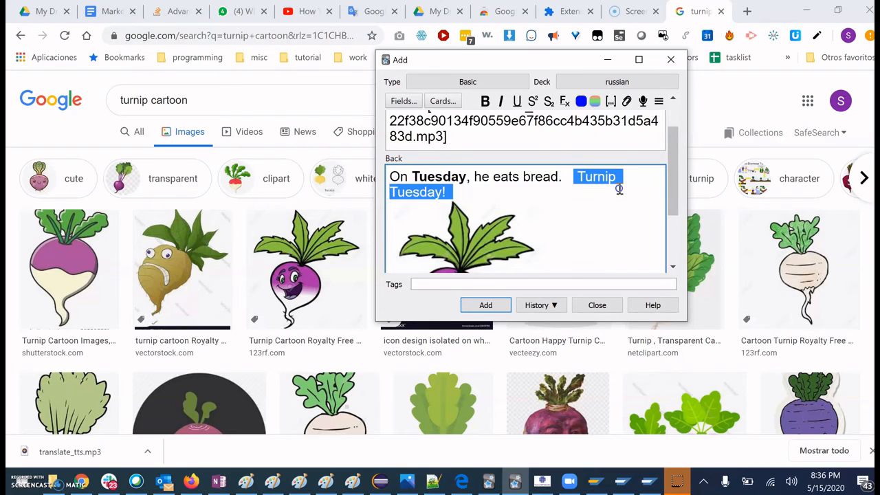
pyautogui.click(501, 101)
pyautogui.click(517, 101)
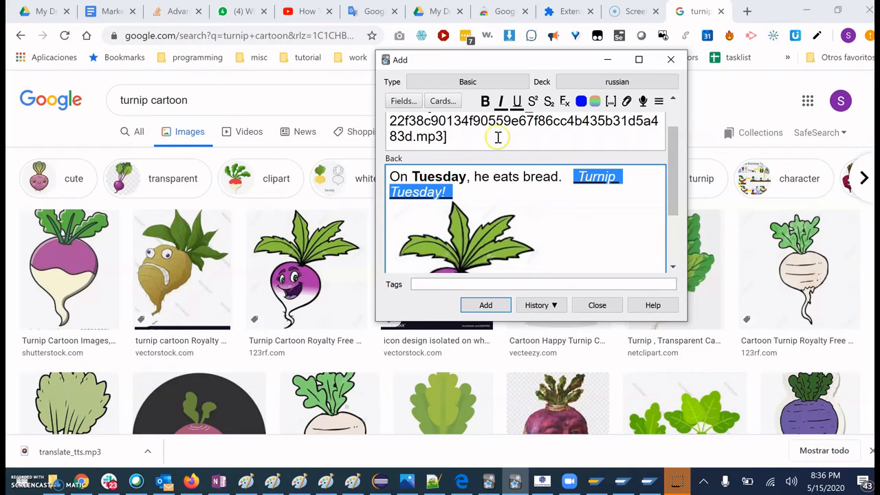
pyautogui.click(479, 306)
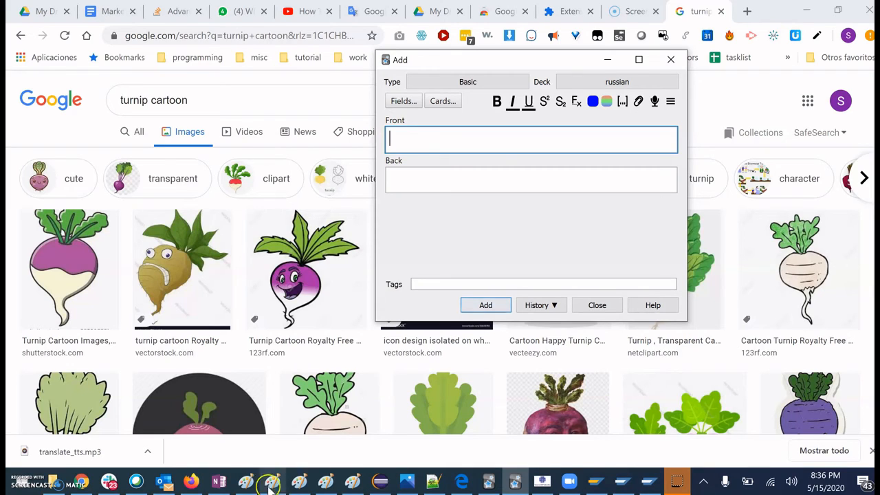
pyautogui.click(675, 481)
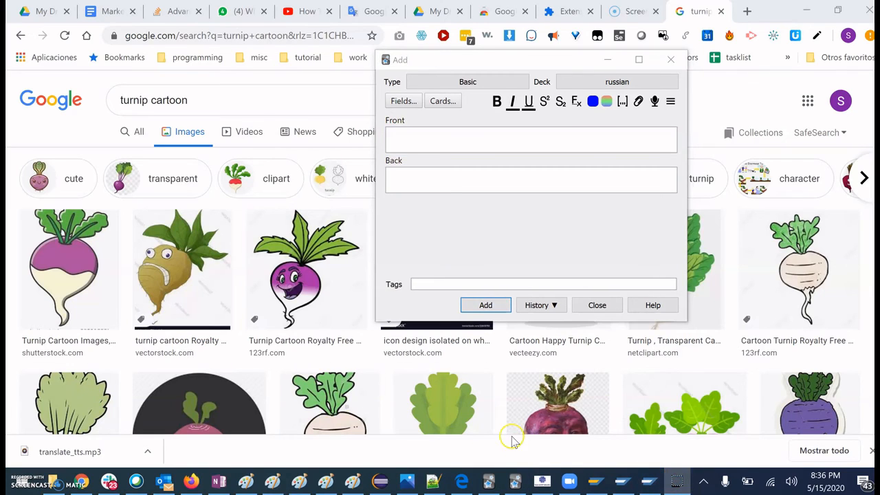
pyautogui.click(676, 484)
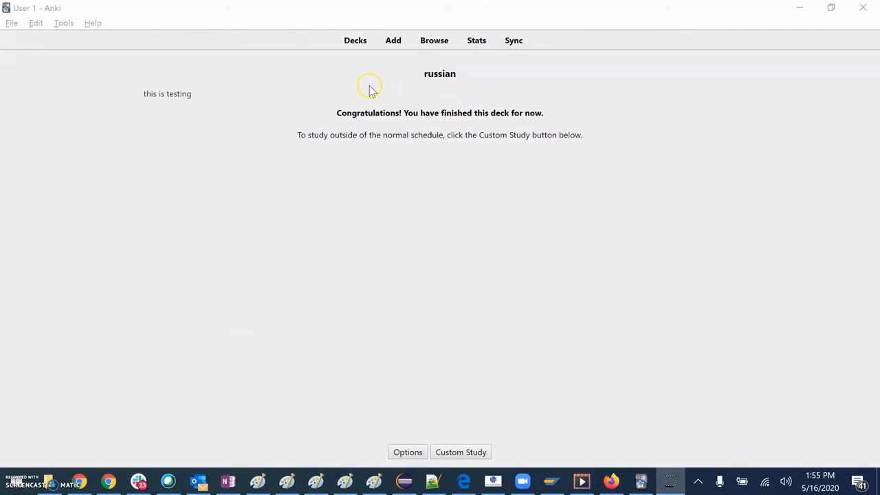
# Open the card browser, list the russian deck's cards and look through the first five entries.
pyautogui.click(439, 42)
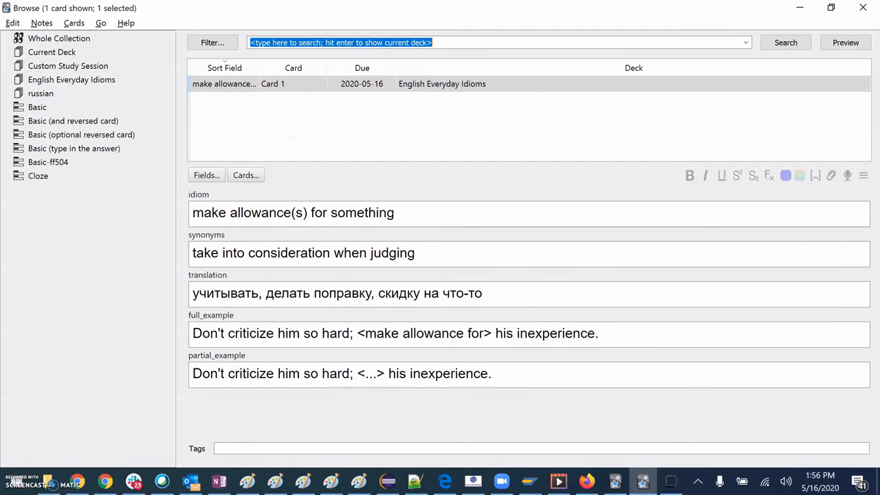
pyautogui.click(36, 95)
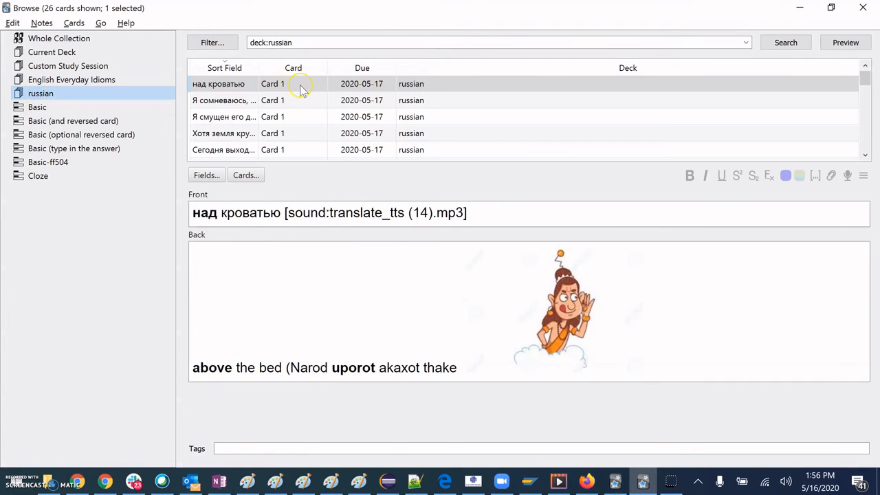
pyautogui.click(226, 101)
pyautogui.click(225, 116)
pyautogui.click(225, 133)
pyautogui.click(225, 147)
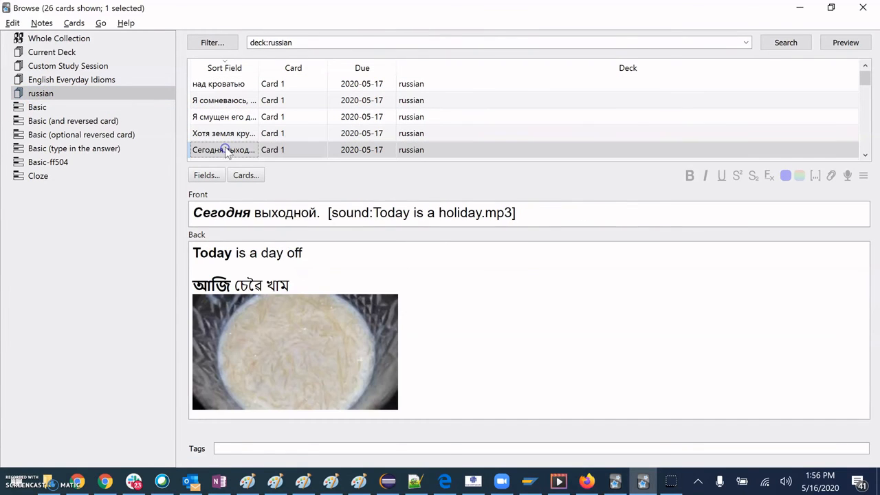
pyautogui.click(220, 85)
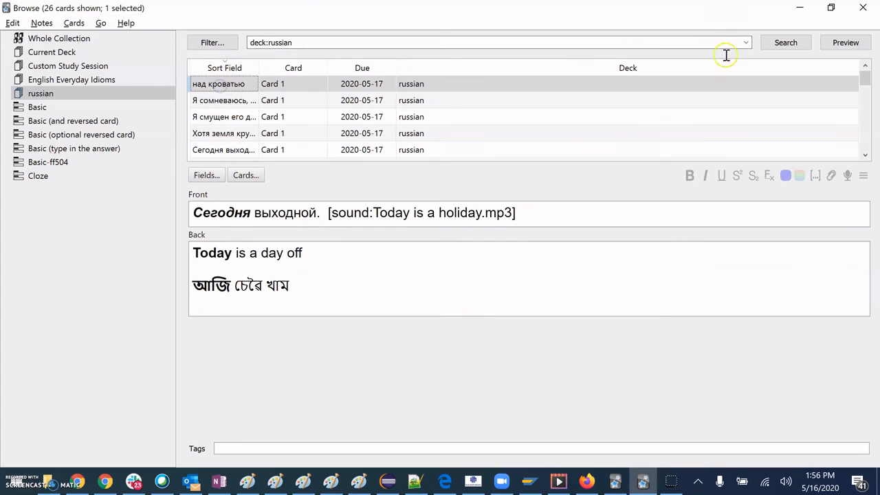
# Preview the russian deck's cards from "над кроватью" through "Я смущен его дочерью", revealing each card's front and back.
pyautogui.click(848, 44)
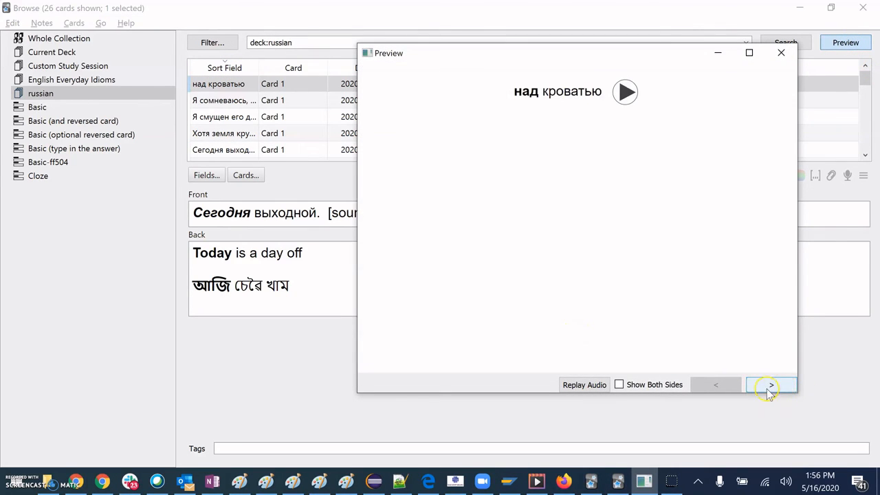
pyautogui.click(767, 387)
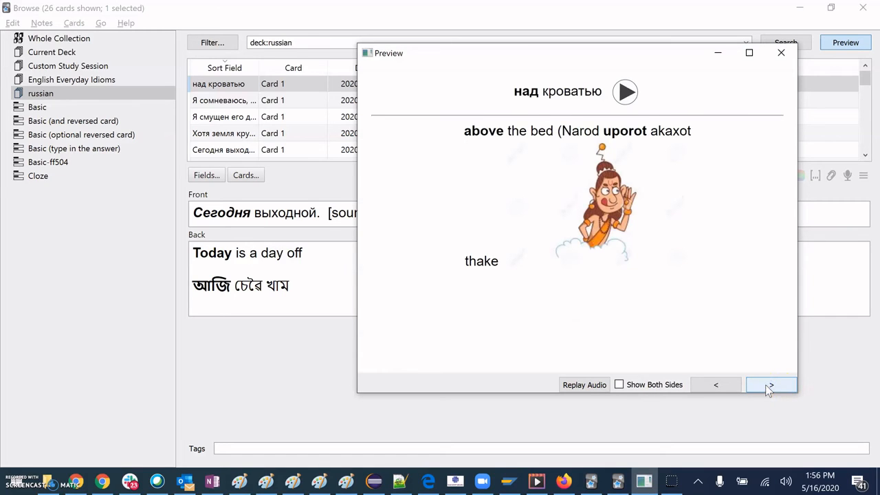
pyautogui.click(768, 387)
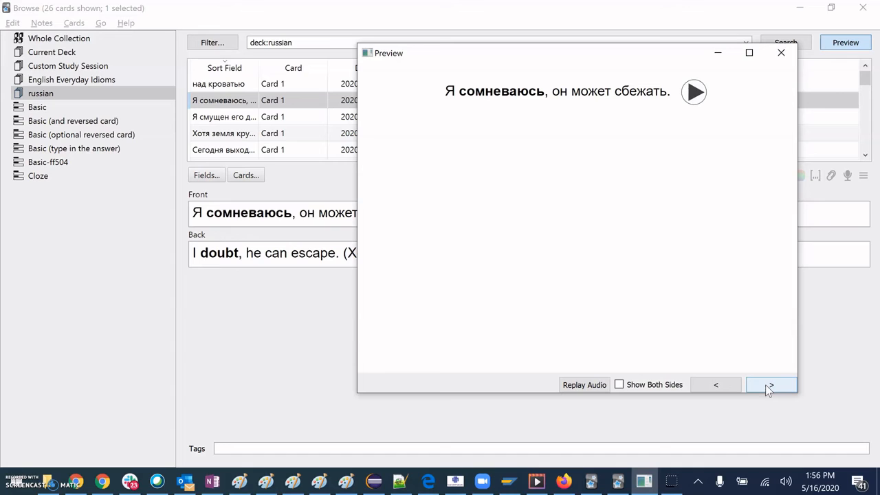
pyautogui.click(768, 387)
pyautogui.click(768, 387)
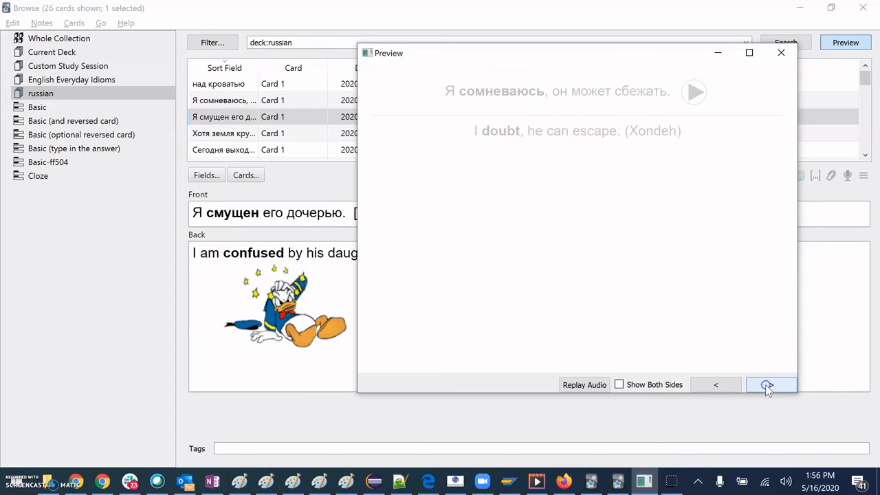
pyautogui.click(768, 387)
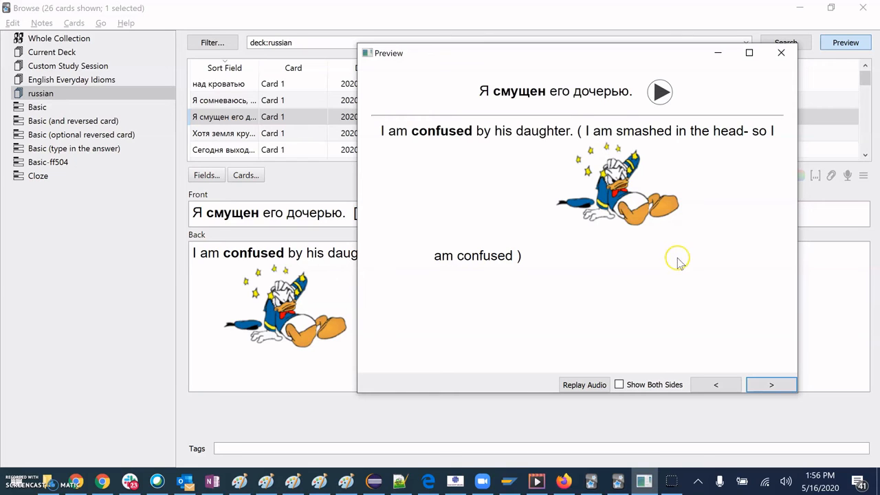
# Preview both sides of the "Хотя земля круглая" and "Сегодня выходной" cards, highlighting the mnemonic phrase on each back.
pyautogui.click(769, 383)
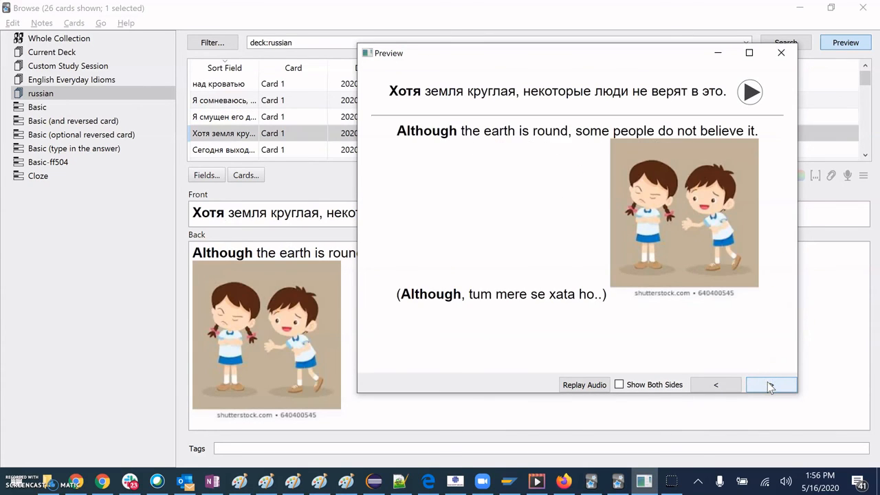
pyautogui.moveTo(454, 295); pyautogui.dragTo(601, 294)
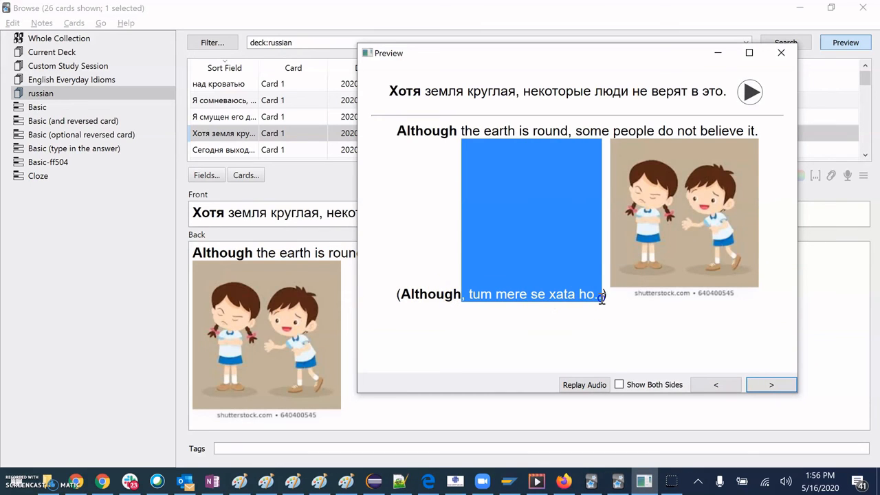
pyautogui.click(771, 384)
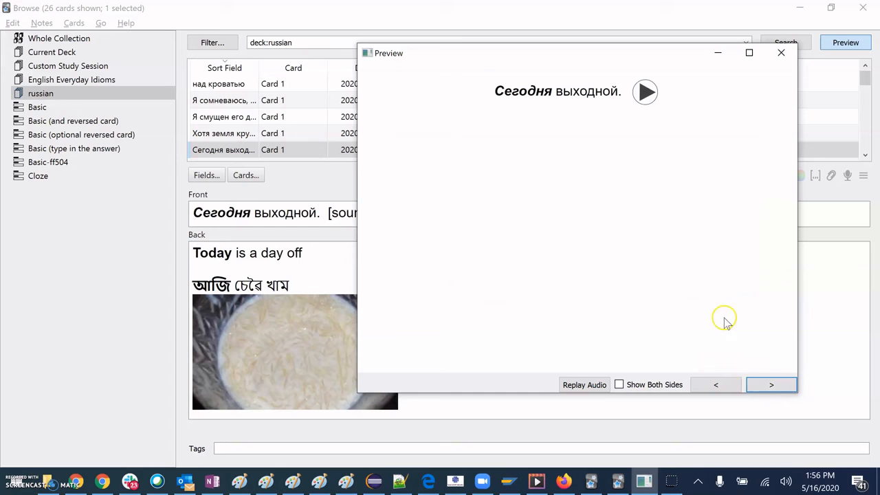
pyautogui.click(771, 385)
pyautogui.moveTo(537, 163); pyautogui.dragTo(622, 165)
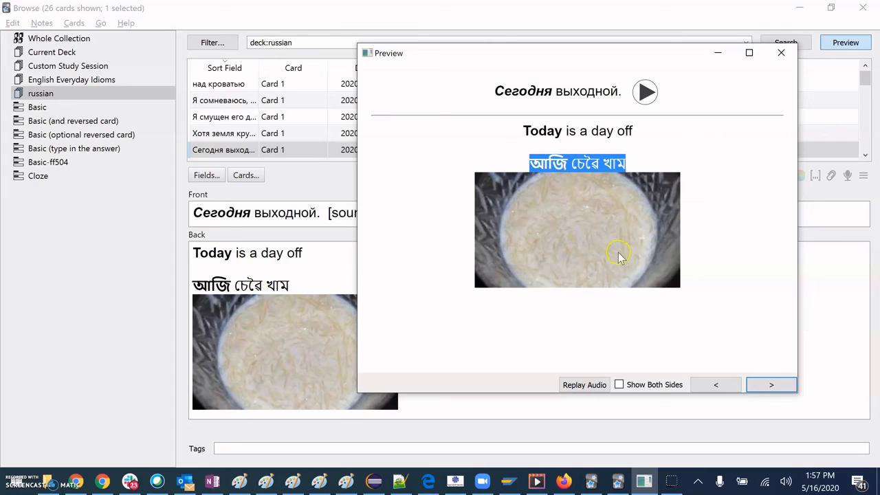
pyautogui.click(584, 240)
pyautogui.click(658, 480)
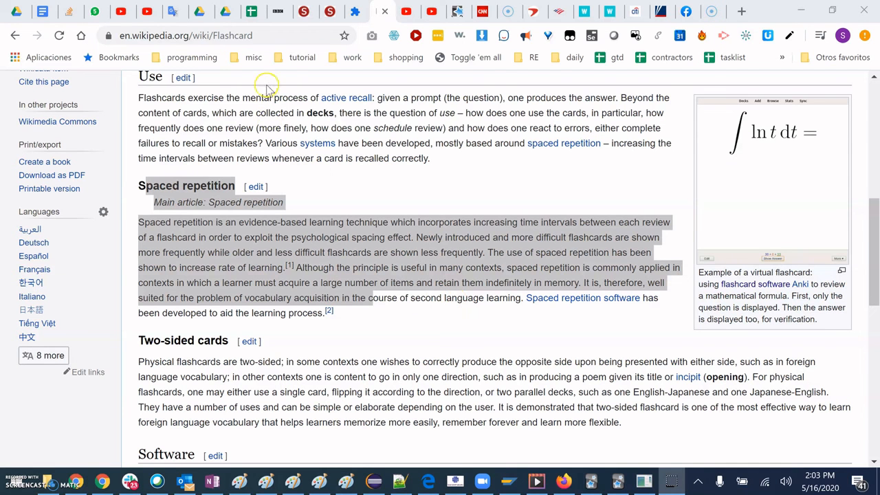
# Highlight the "Spaced repetition" heading in the Wikipedia Flashcard article in Chrome.
pyautogui.moveTo(270, 37); pyautogui.dragTo(231, 37)
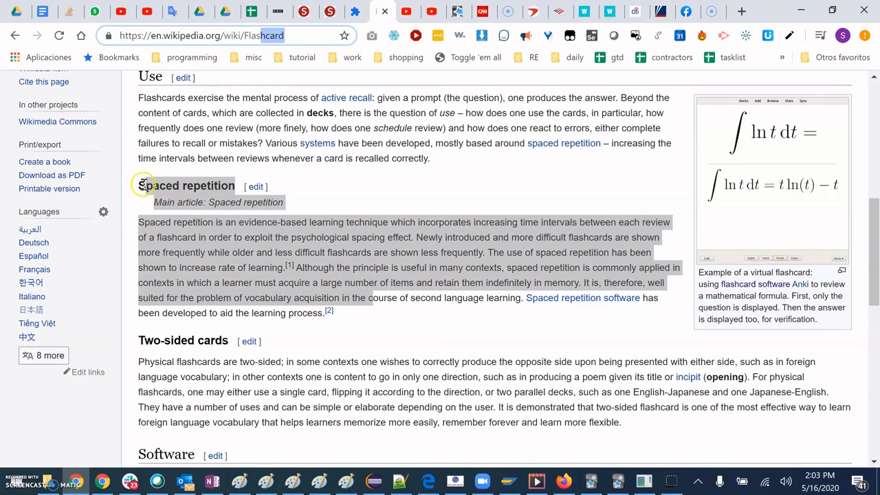
pyautogui.moveTo(138, 186); pyautogui.dragTo(236, 182)
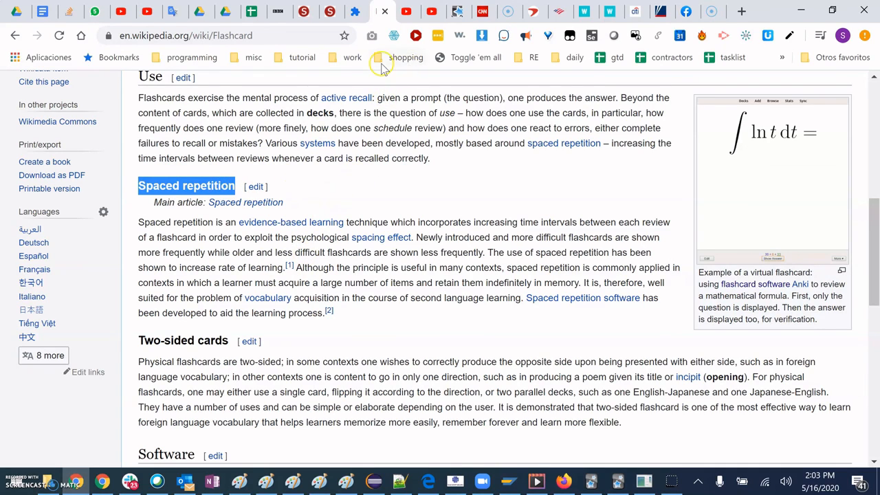
# View the YouTube page "How I Learn Everything : Anki Tutorial", highlight its title, and switch to the "How to Acquire any language NOT learn it!" video.
pyautogui.click(407, 13)
pyautogui.click(407, 11)
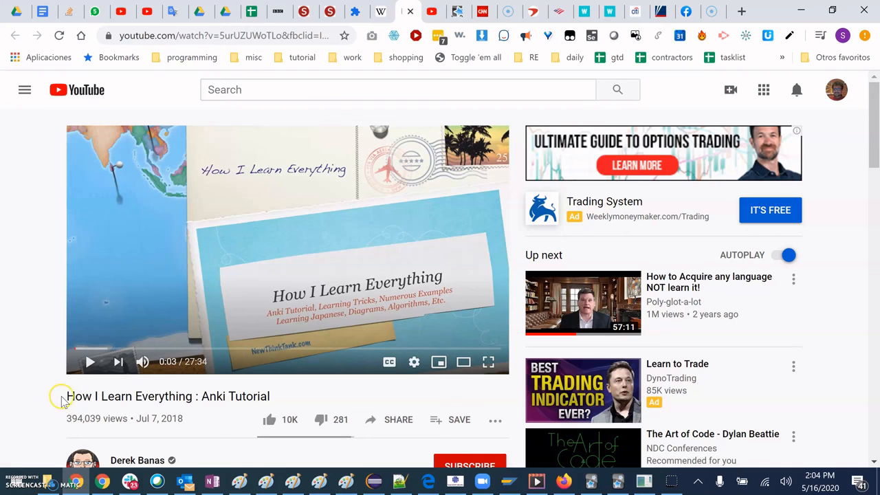
pyautogui.moveTo(103, 398); pyautogui.dragTo(323, 395)
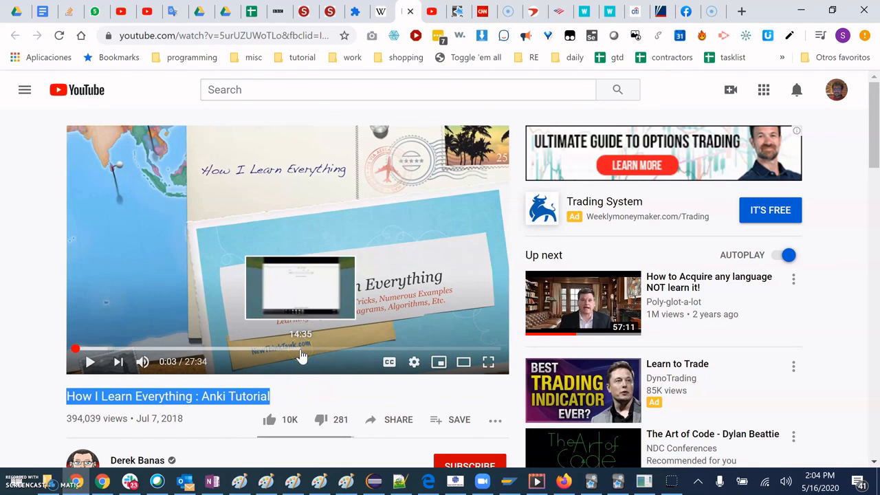
pyautogui.click(293, 354)
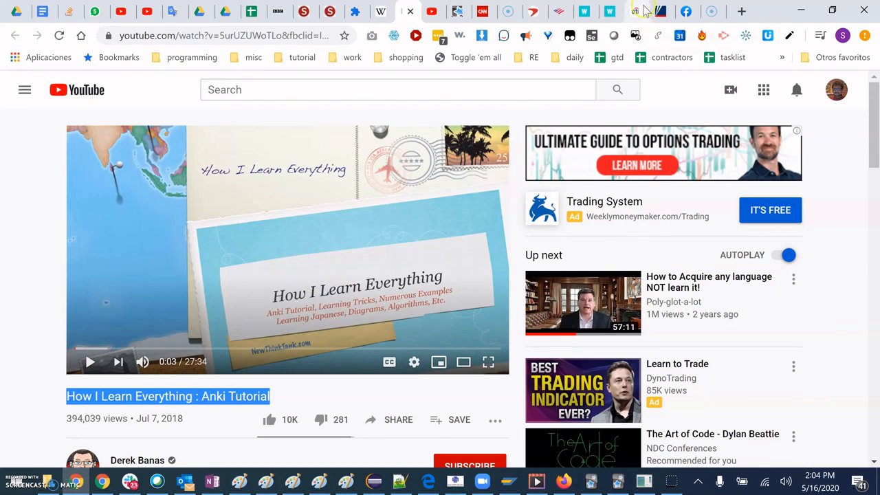
pyautogui.click(429, 13)
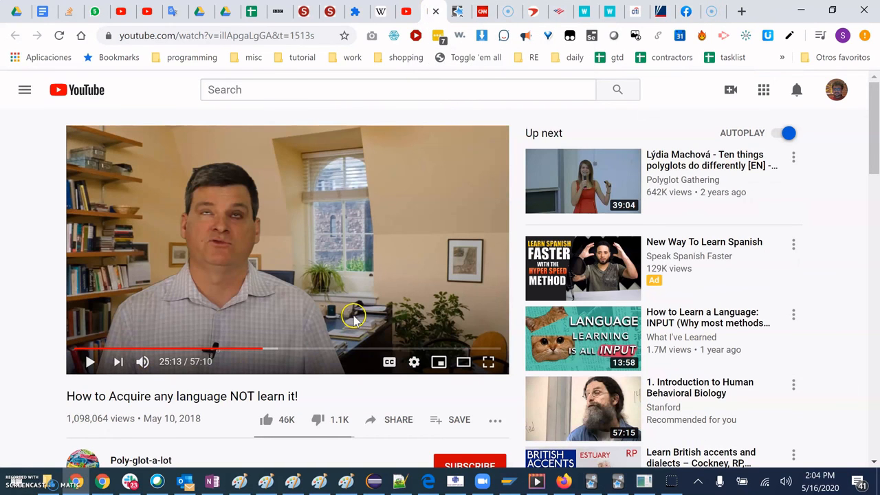